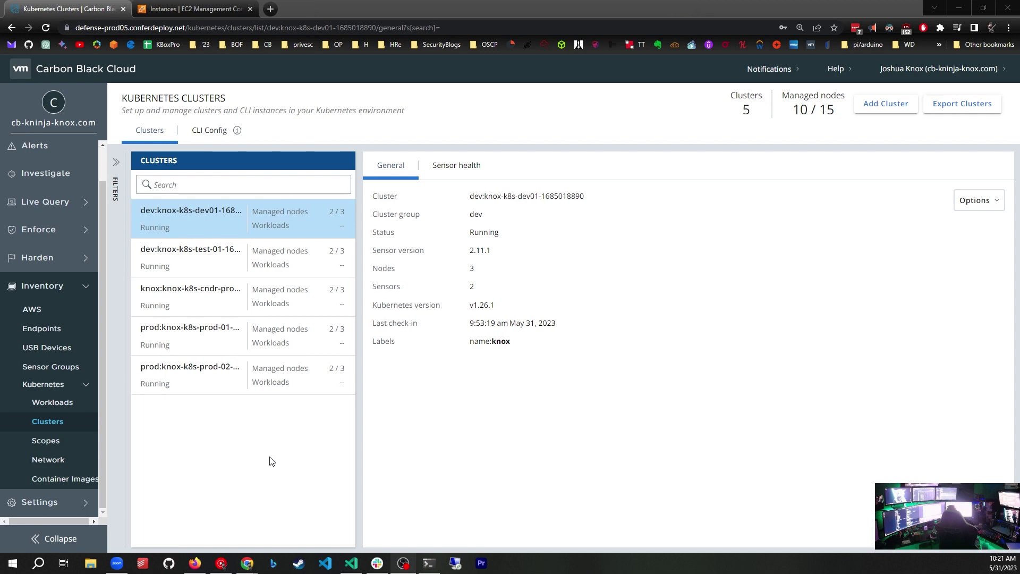
Copy the full knox-k8s-prod-03-cp instance name from the EC2 instance list, leaving it unchanged
{"action": "left_click", "coordinate": [203, 12]}
{"action": "left_click", "coordinate": [256, 288]}
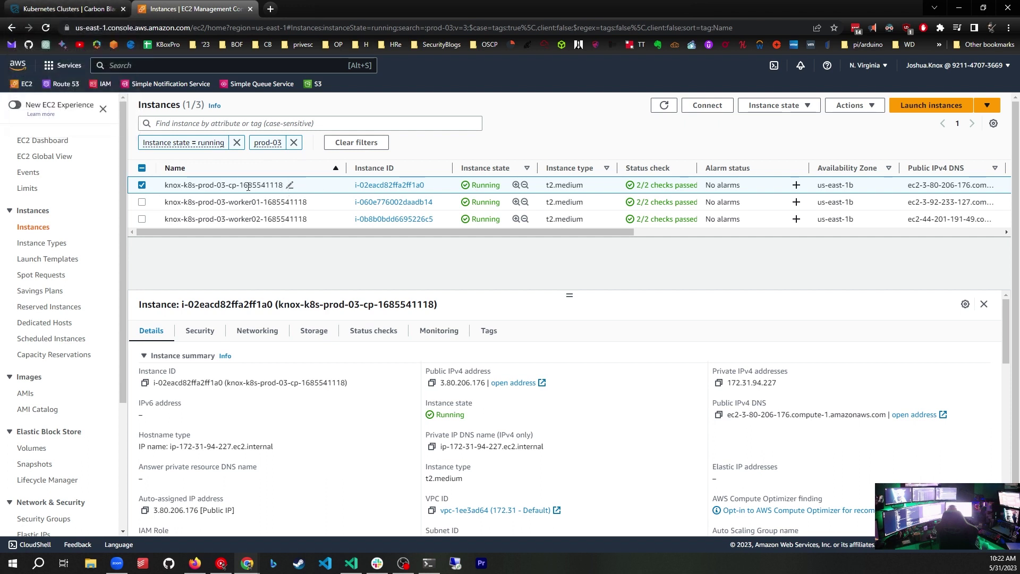
{"action": "left_click", "coordinate": [290, 185]}
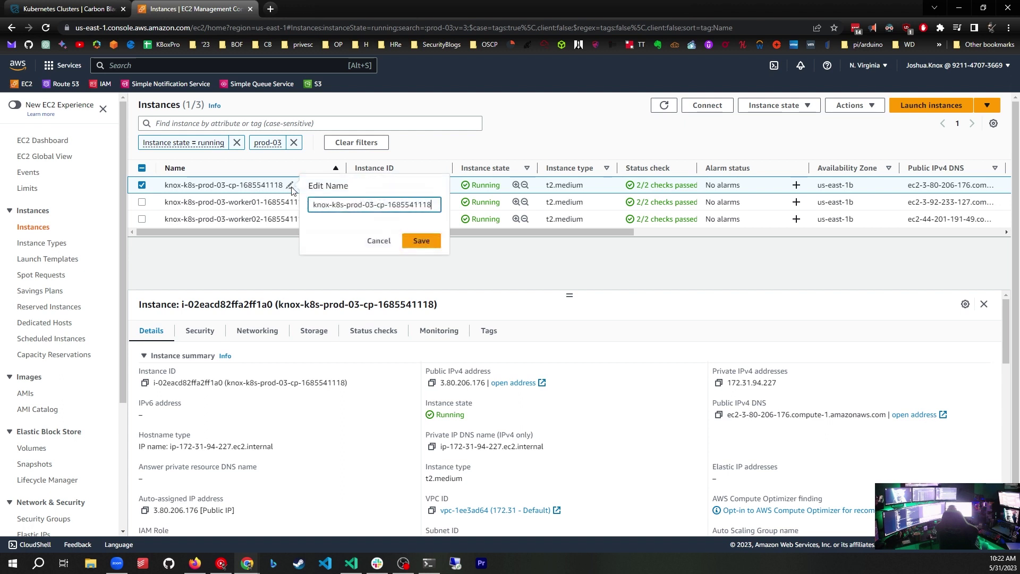
{"action": "left_click_drag", "start_coordinate": [436, 208], "coordinate": [286, 209]}
{"action": "right_click", "coordinate": [342, 208]}
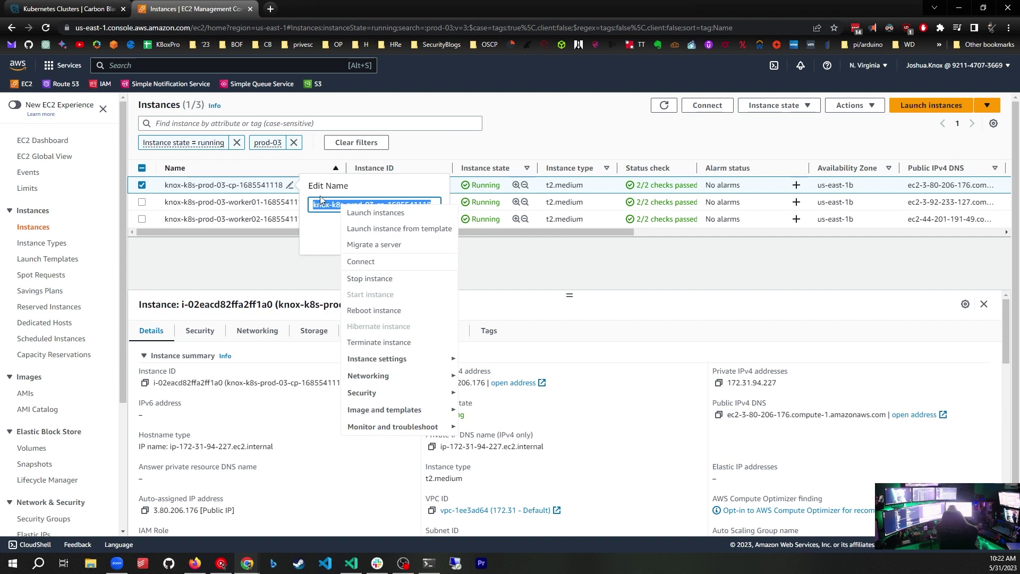
{"action": "left_click", "coordinate": [435, 211]}
{"action": "left_click_drag", "start_coordinate": [431, 204], "coordinate": [261, 198]}
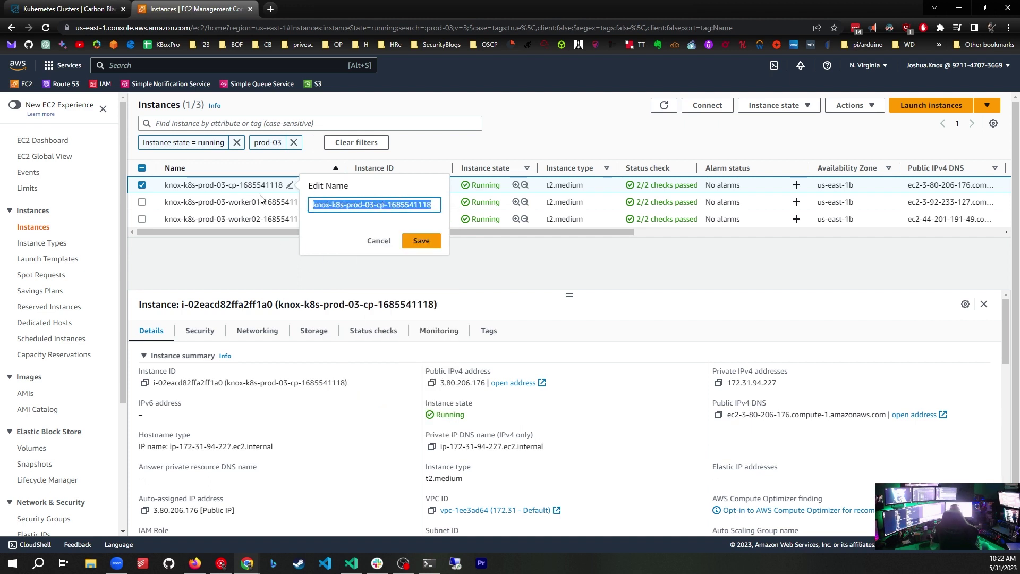
{"action": "left_click", "coordinate": [256, 260]}
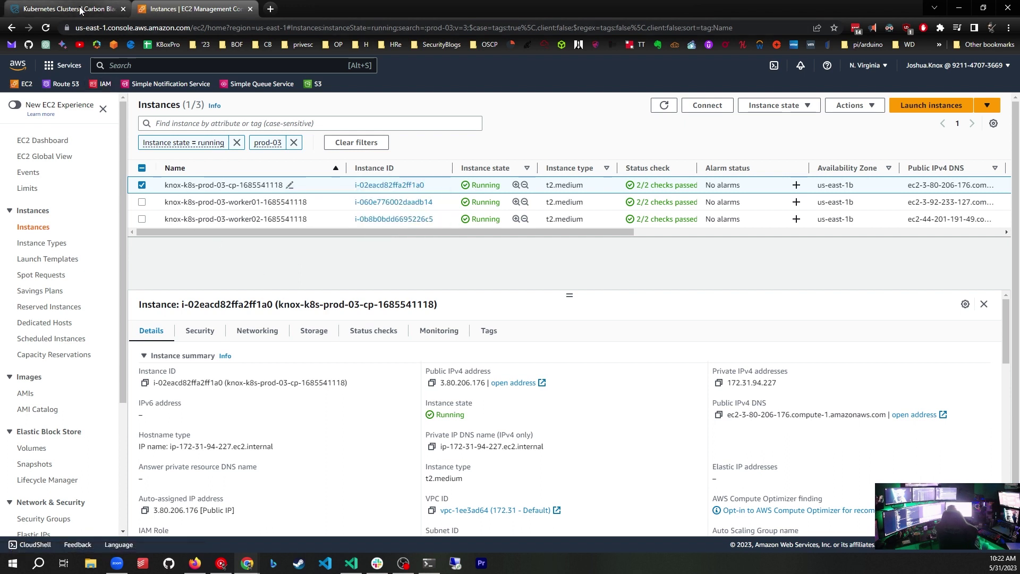
Run k get po -A on the prod-03 control plane to confirm pods in all namespaces are Running
{"action": "left_click", "coordinate": [431, 563]}
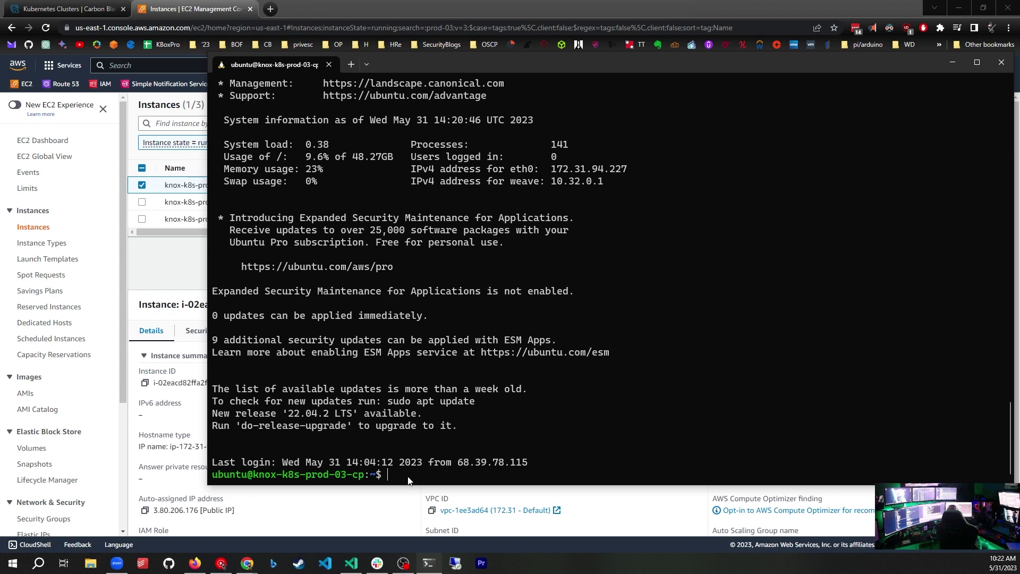
{"action": "type", "text": "k get po -A"}
{"action": "key", "text": "Return"}
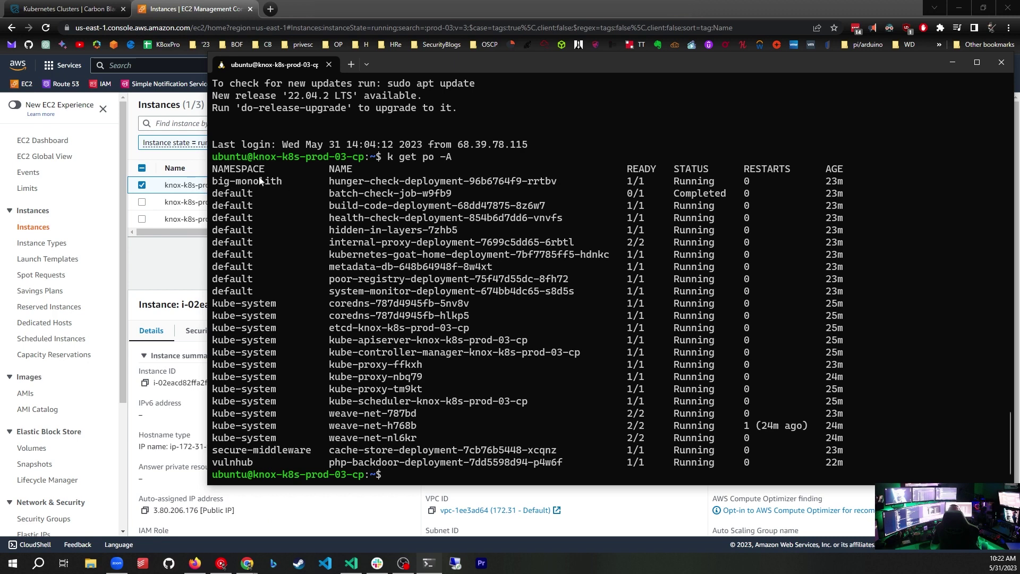
{"action": "left_click", "coordinate": [152, 267]}
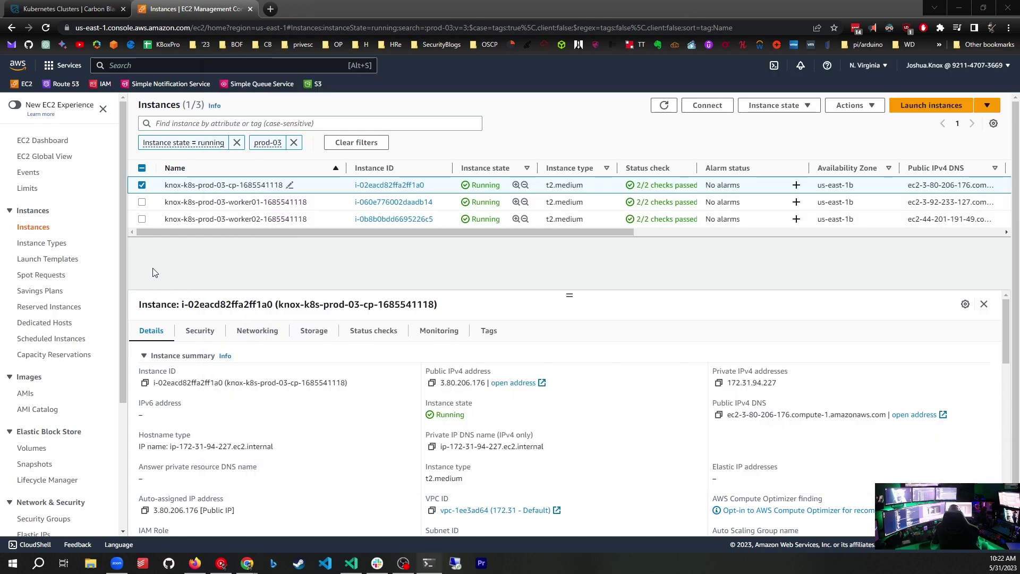
Open the Add Cluster form from the Carbon Black Kubernetes clusters page
{"action": "left_click", "coordinate": [55, 10]}
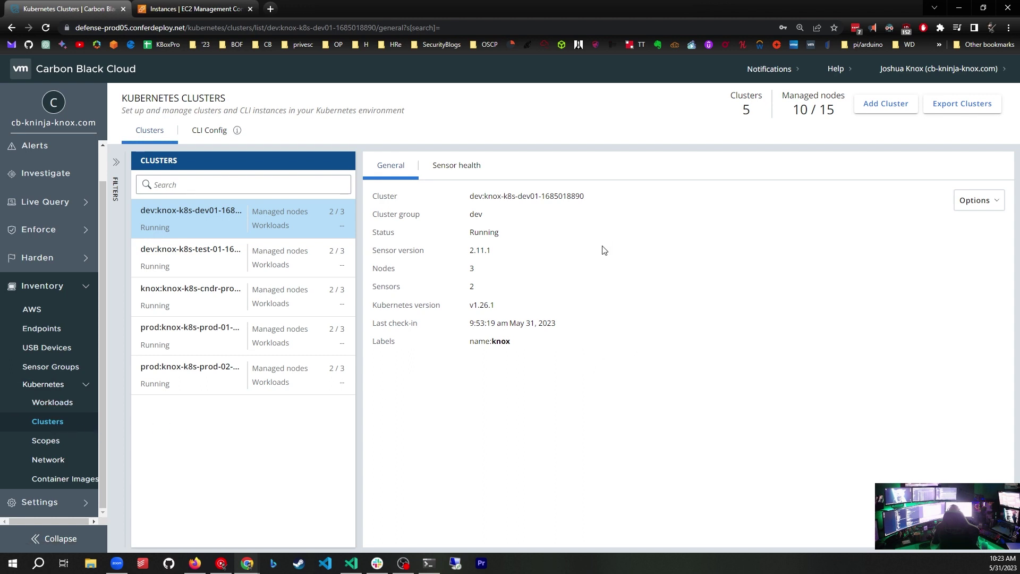
{"action": "left_click", "coordinate": [886, 104]}
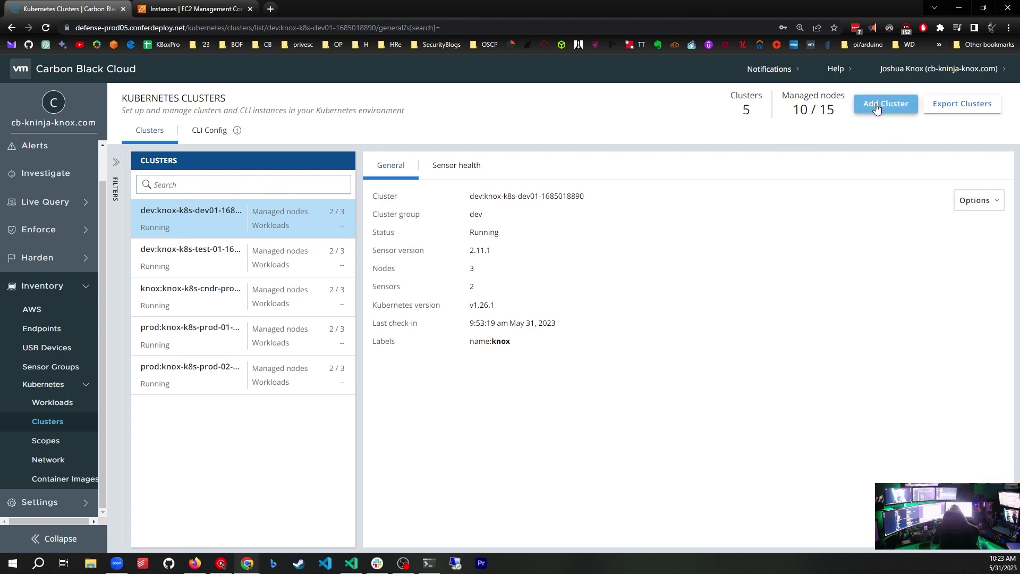
{"action": "left_click", "coordinate": [877, 106]}
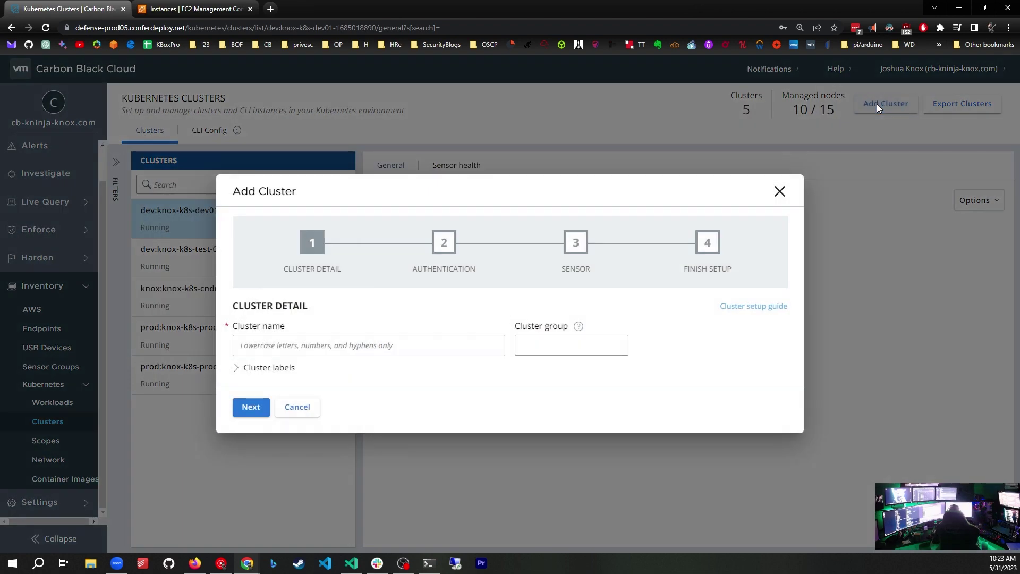
{"action": "left_click", "coordinate": [257, 350]}
{"action": "right_click", "coordinate": [256, 347]}
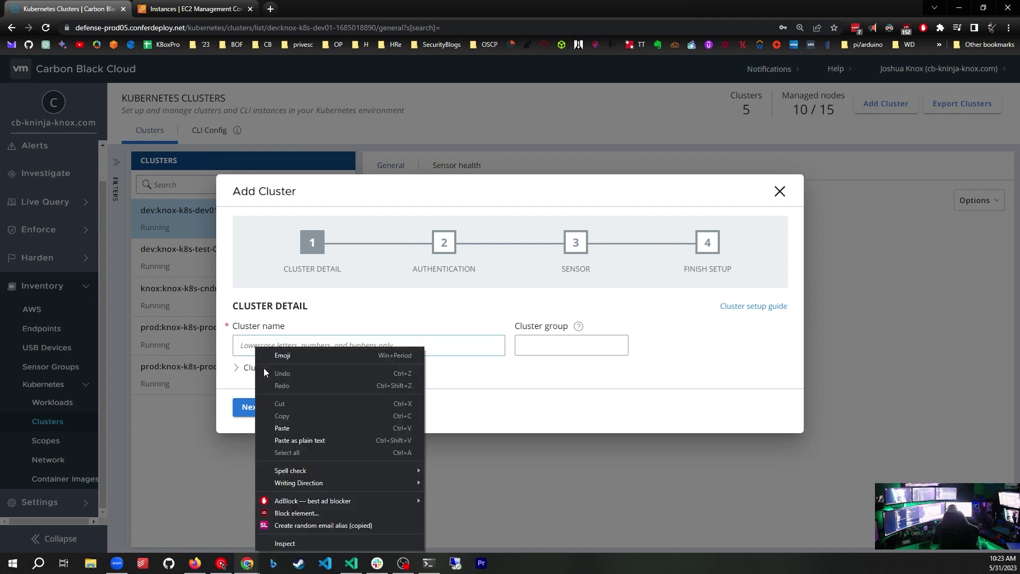
{"action": "left_click", "coordinate": [282, 429]}
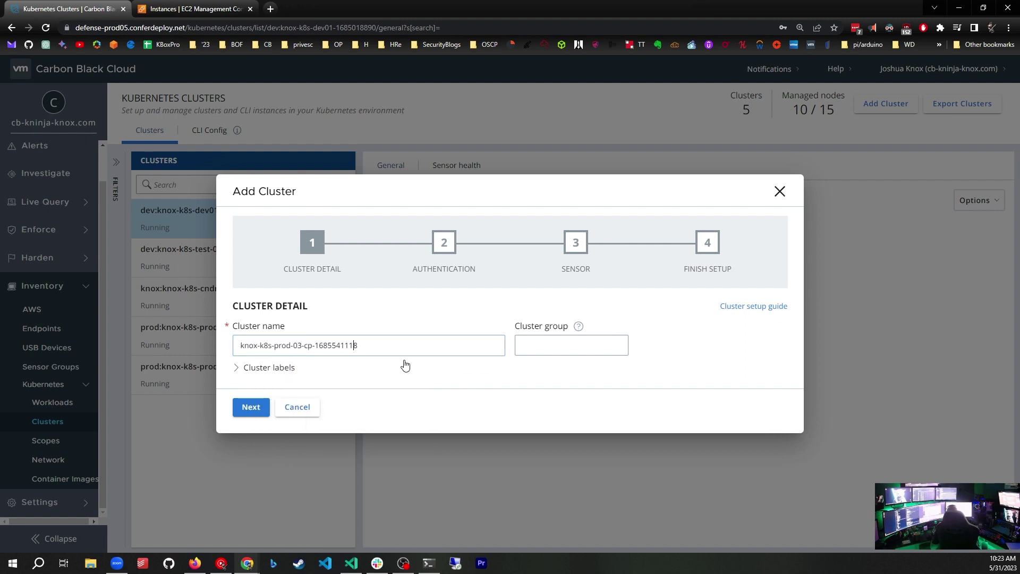
{"action": "key", "text": "ctrl+Left"}
{"action": "key", "text": "BackSpace"}
{"action": "key", "text": "BackSpace"}
{"action": "key", "text": "BackSpace"}
{"action": "key", "text": "End"}
Set the cluster group to prod
{"action": "left_click", "coordinate": [545, 343]}
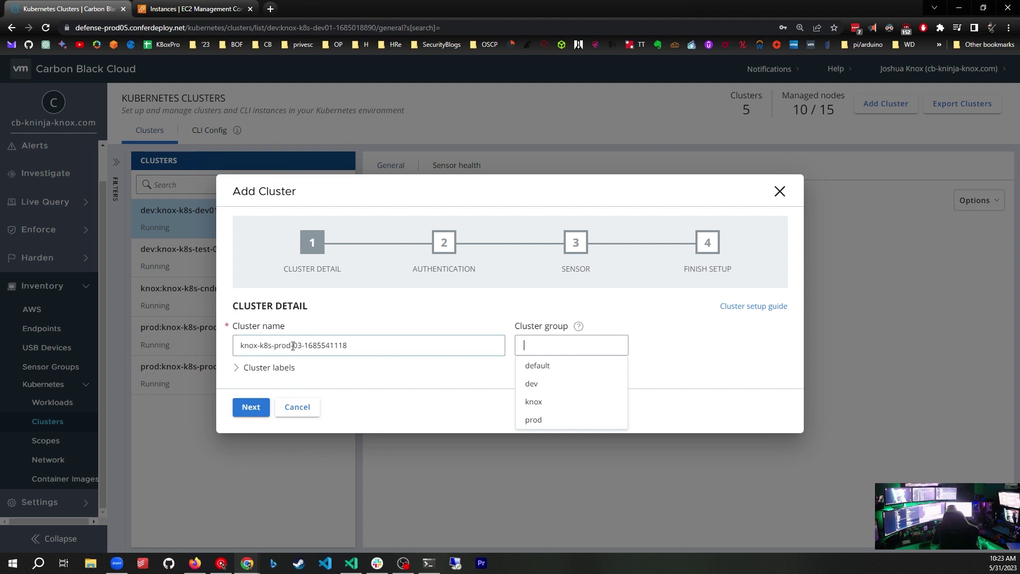
{"action": "left_click", "coordinate": [527, 344]}
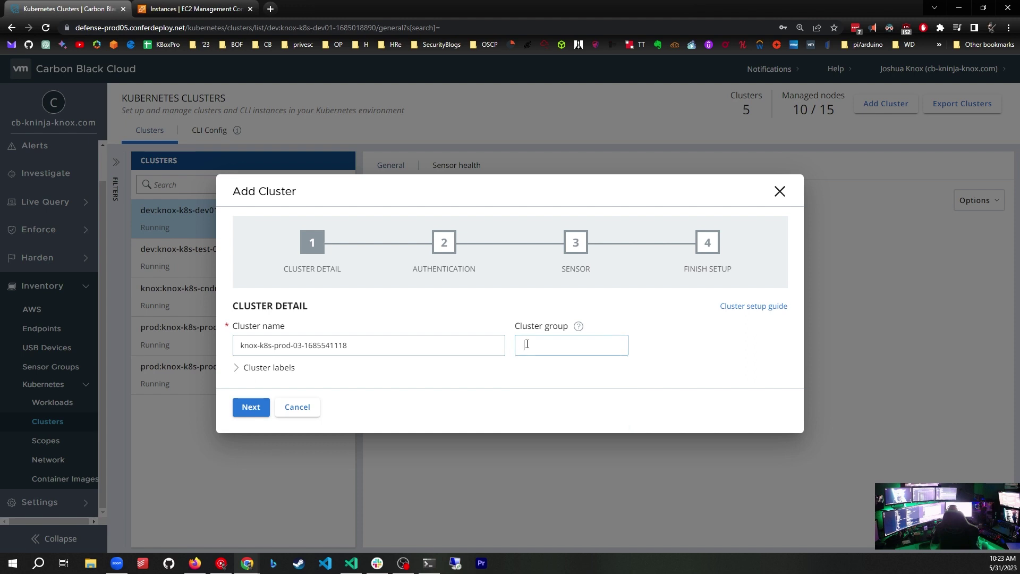
{"action": "left_click", "coordinate": [528, 344]}
{"action": "left_click", "coordinate": [534, 344]}
{"action": "type", "text": "prod"}
Add the cluster label name=knox and continue to the Authentication step
{"action": "left_click", "coordinate": [498, 371]}
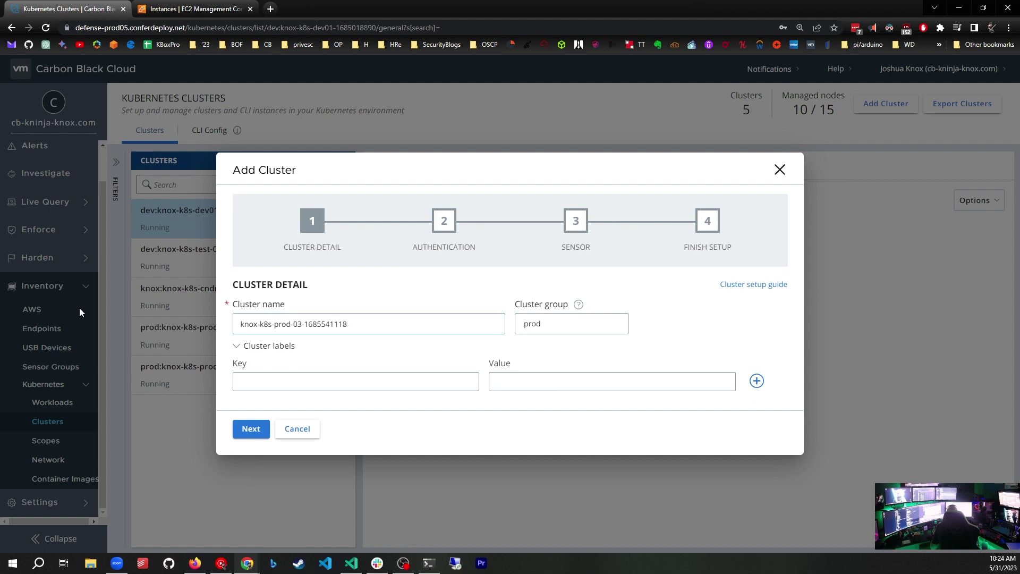
{"action": "left_click", "coordinate": [251, 379]}
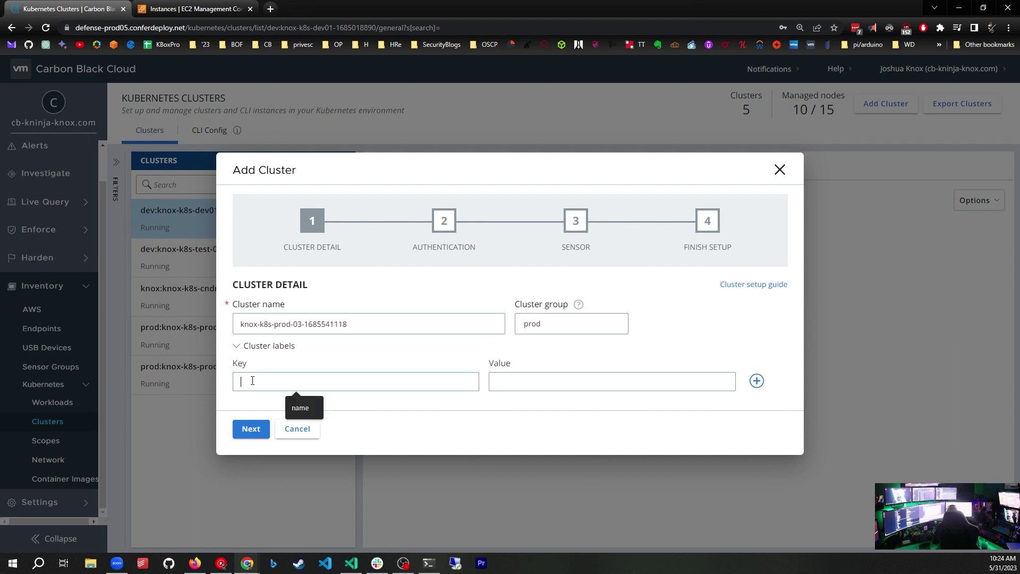
{"action": "left_click", "coordinate": [236, 347]}
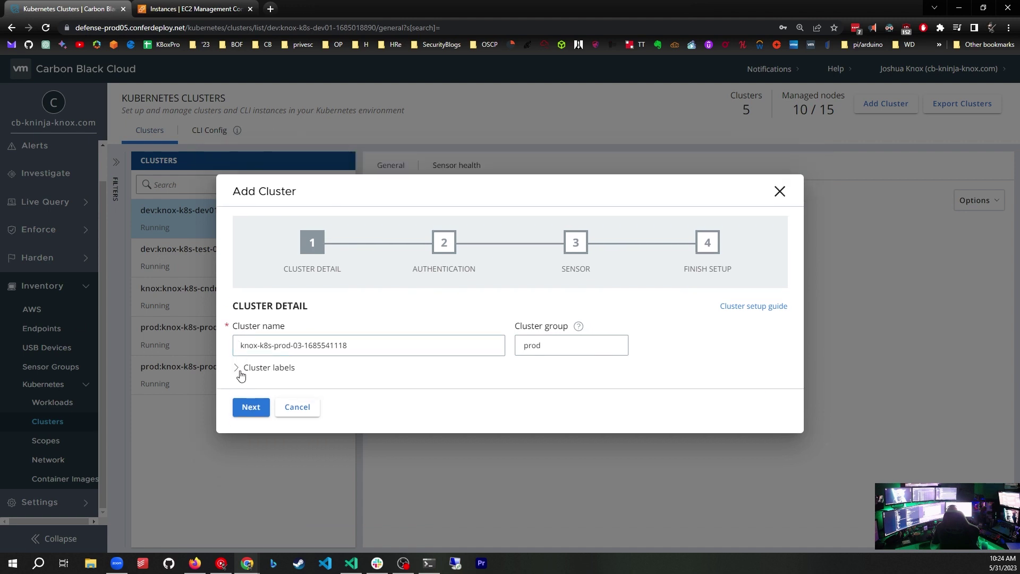
{"action": "left_click", "coordinate": [238, 372]}
{"action": "left_click", "coordinate": [256, 384]}
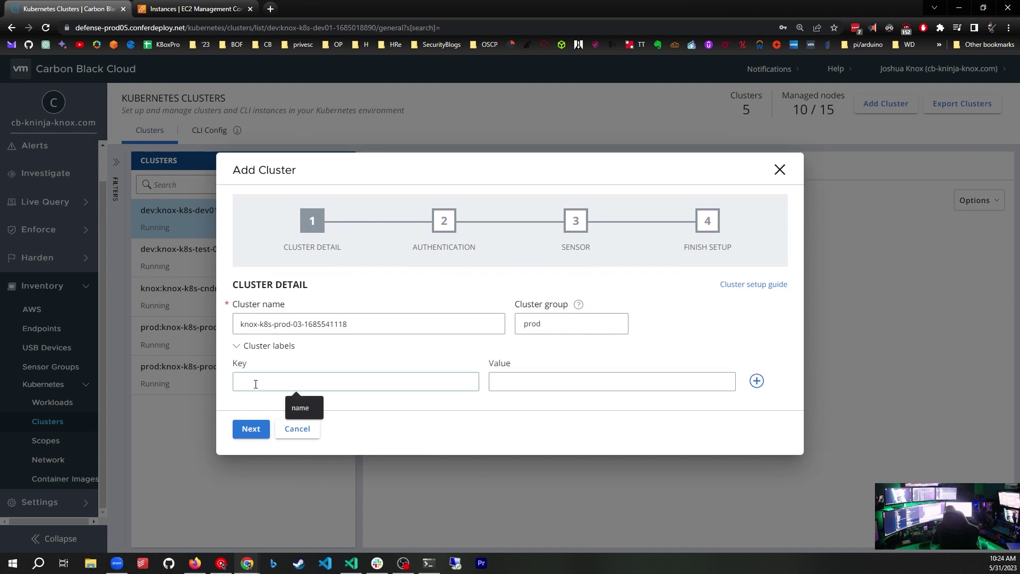
{"action": "type", "text": "name"}
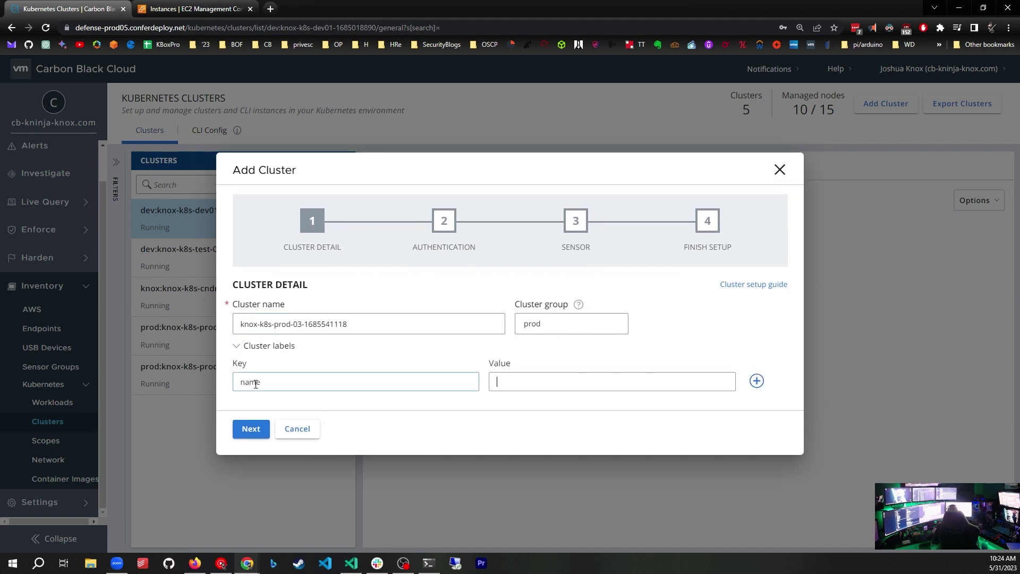
{"action": "key", "text": "Tab"}
{"action": "type", "text": "knox"}
{"action": "left_click", "coordinate": [250, 430]}
{"action": "left_click", "coordinate": [253, 430]}
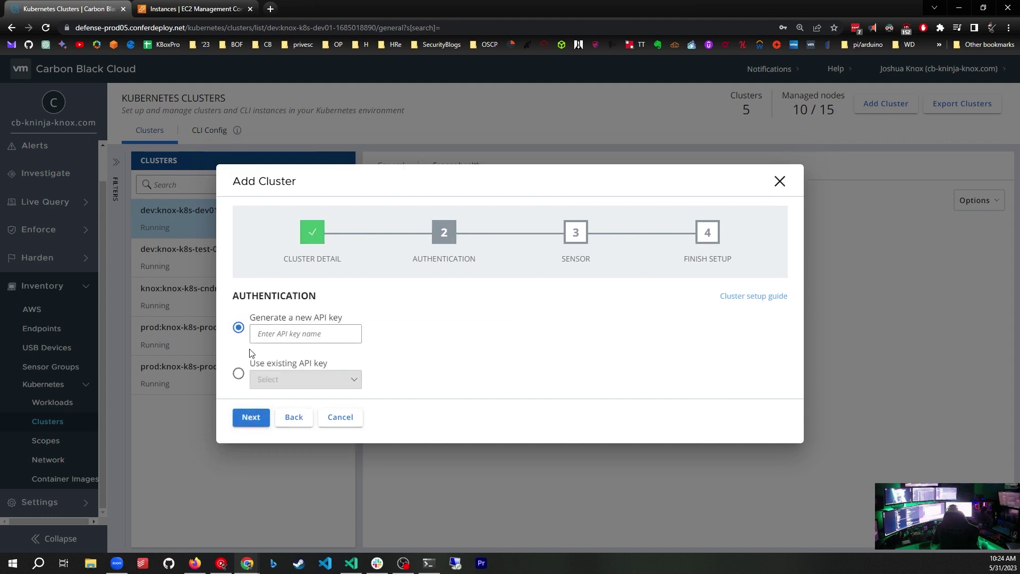
Choose the existing knox-k8s API key for authentication and continue to the Sensor step
{"action": "left_click", "coordinate": [239, 375]}
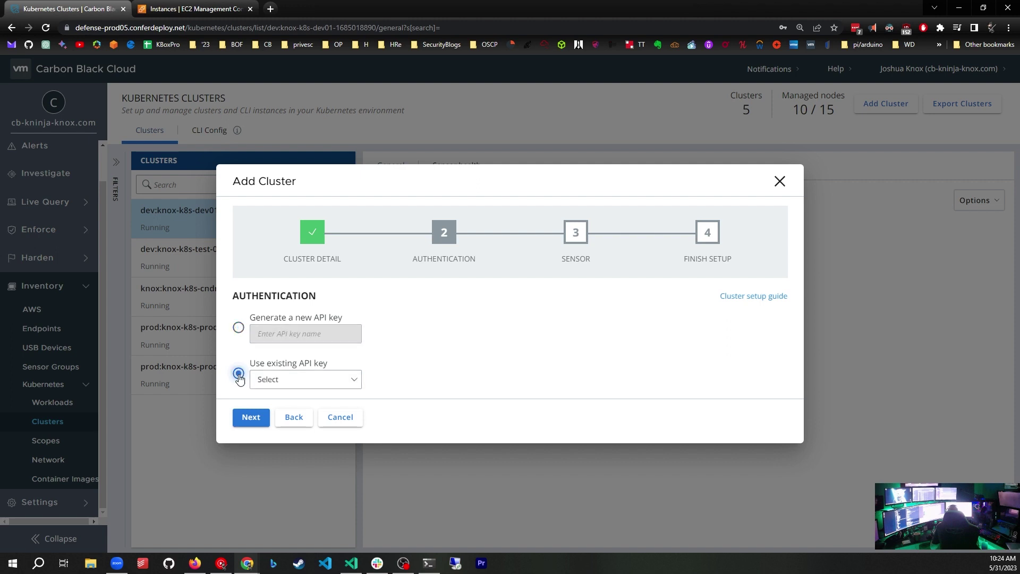
{"action": "left_click", "coordinate": [276, 380]}
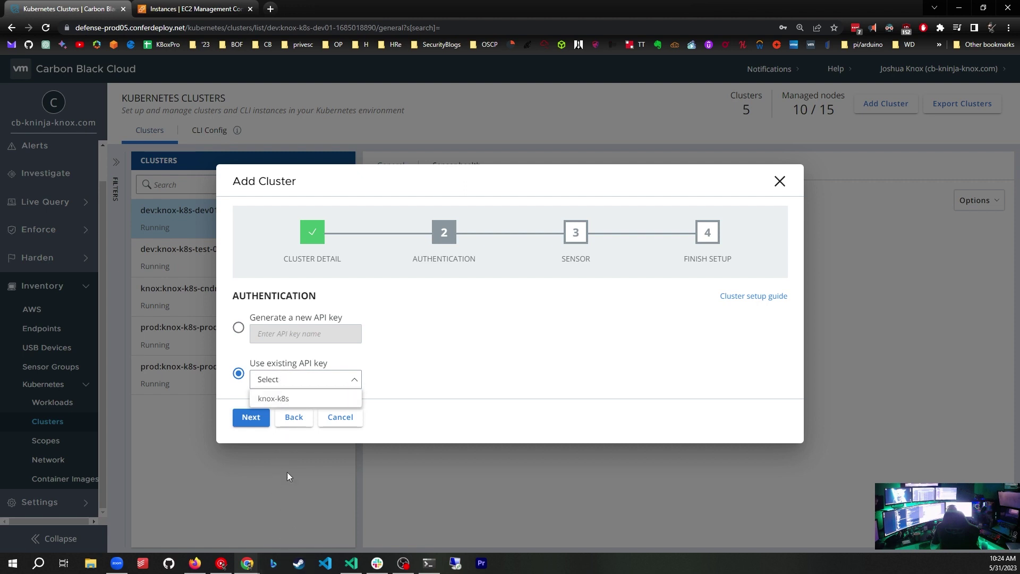
{"action": "left_click", "coordinate": [274, 402]}
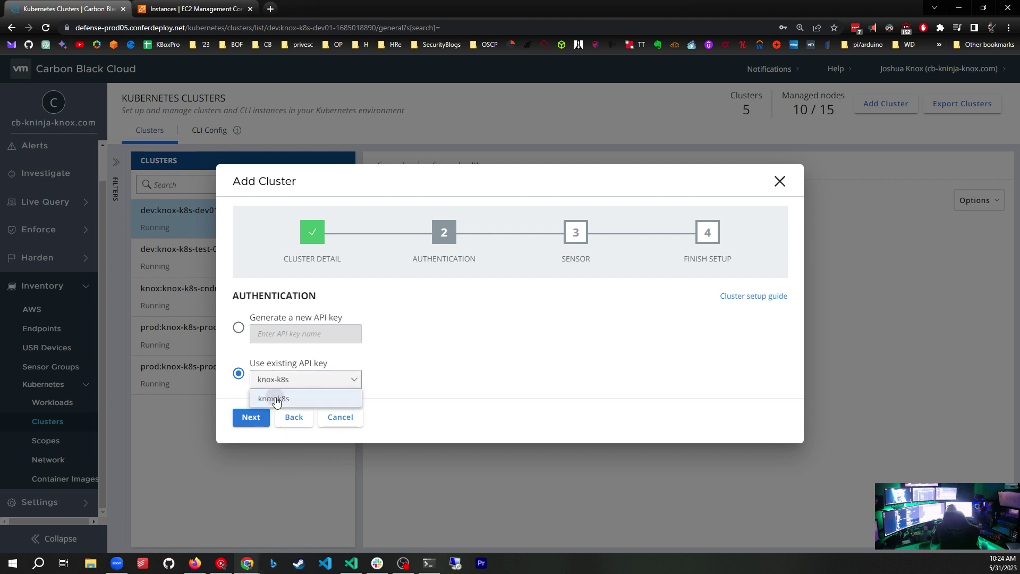
{"action": "left_click", "coordinate": [252, 420]}
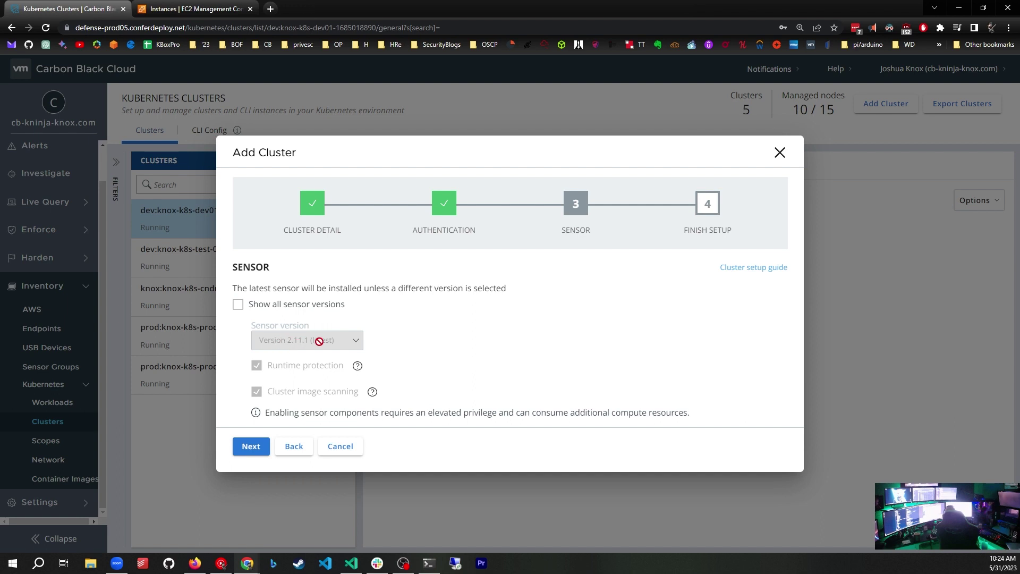
Keep sensor Version 2.11.1 (latest) from the full version list and continue to Finish Setup
{"action": "left_click", "coordinate": [239, 305]}
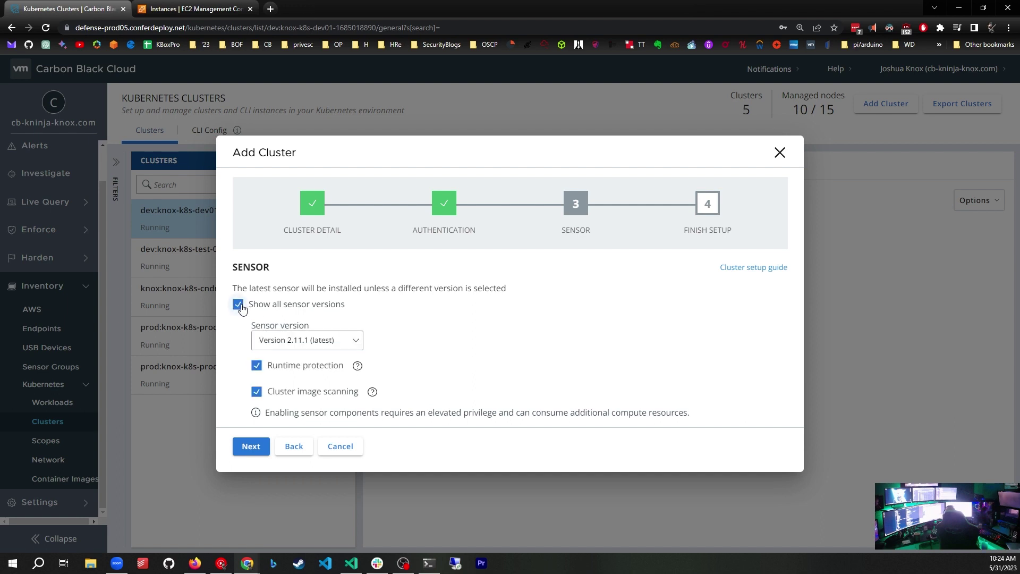
{"action": "left_click", "coordinate": [306, 346]}
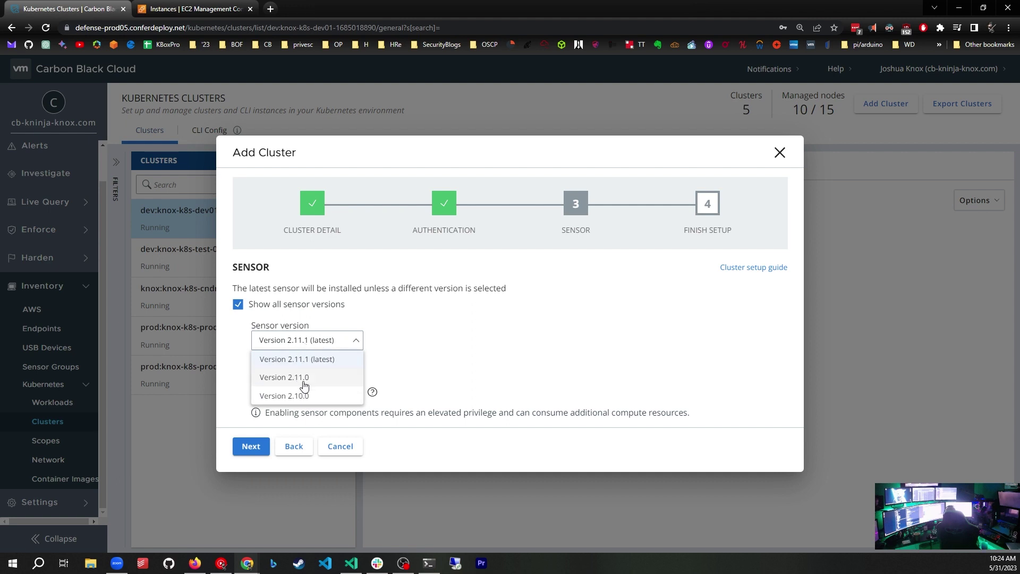
{"action": "left_click", "coordinate": [296, 359]}
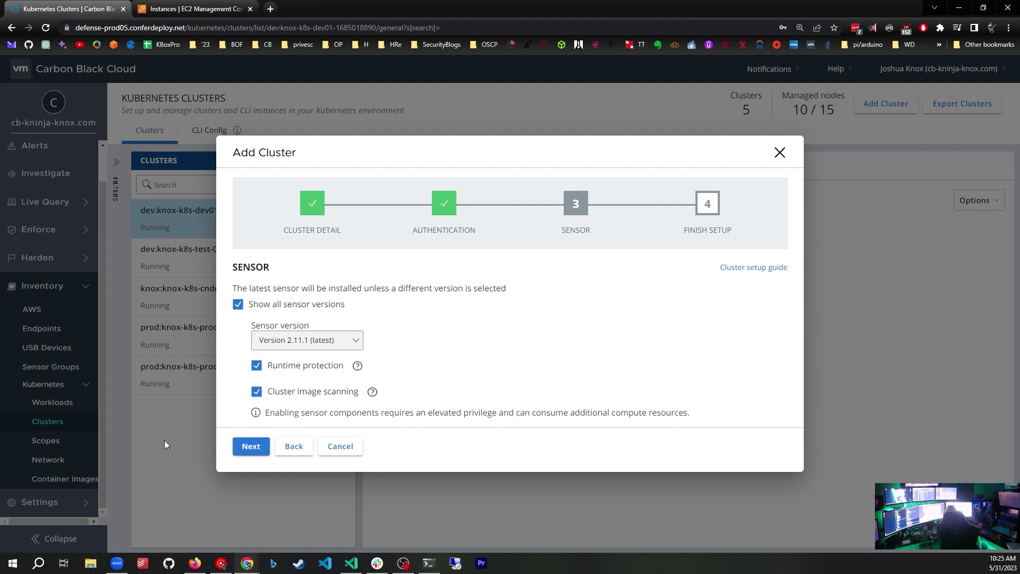
{"action": "left_click", "coordinate": [248, 447]}
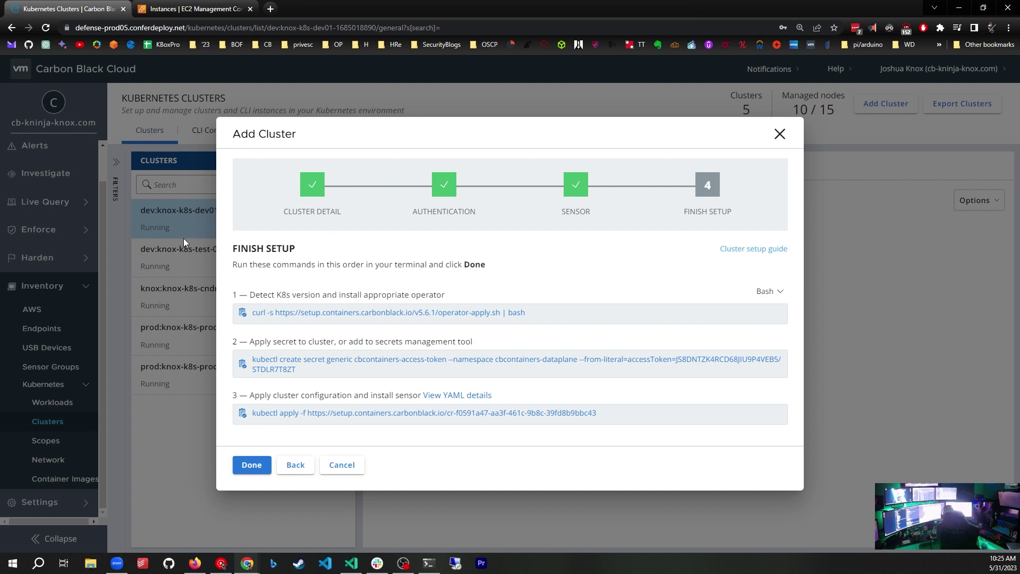
Copy the first Finish Setup command, the operator-apply.sh curl install
{"action": "left_click", "coordinate": [242, 316]}
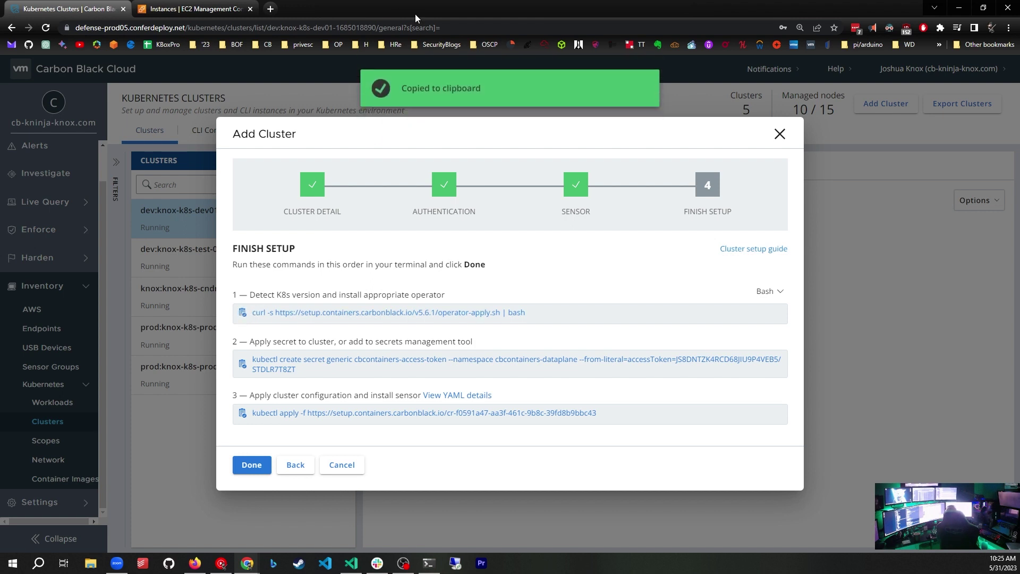
Run the curl … v5.6.1/operator-apply.sh | bash install command in the prod-03 terminal
{"action": "left_click", "coordinate": [429, 564]}
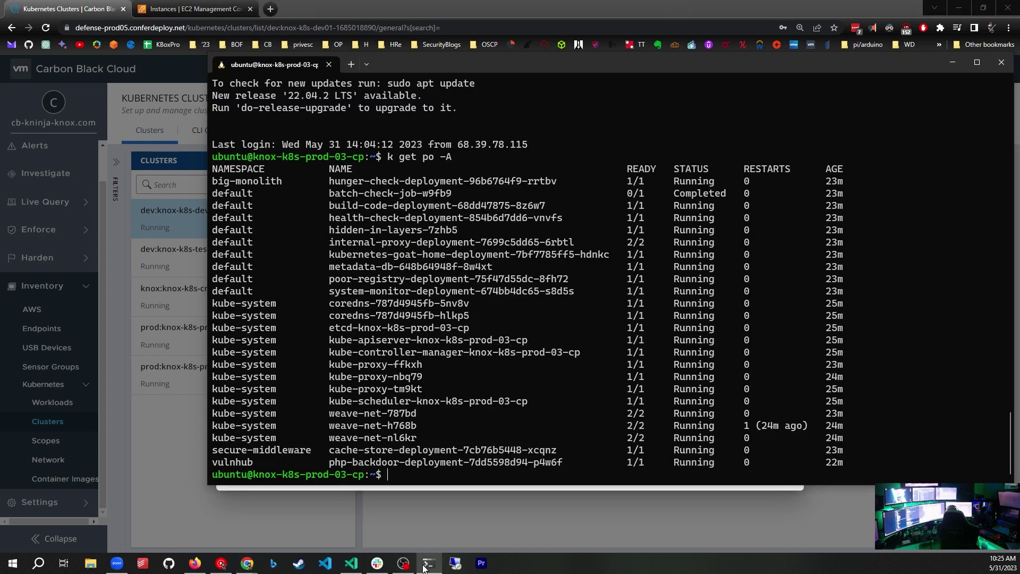
{"action": "key", "text": "ctrl+v"}
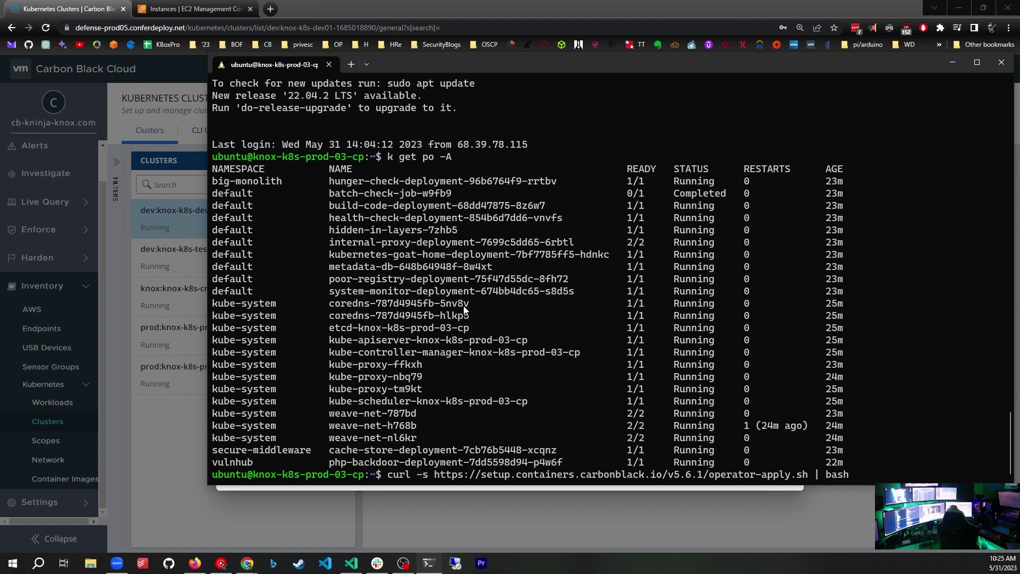
{"action": "key", "text": "Return"}
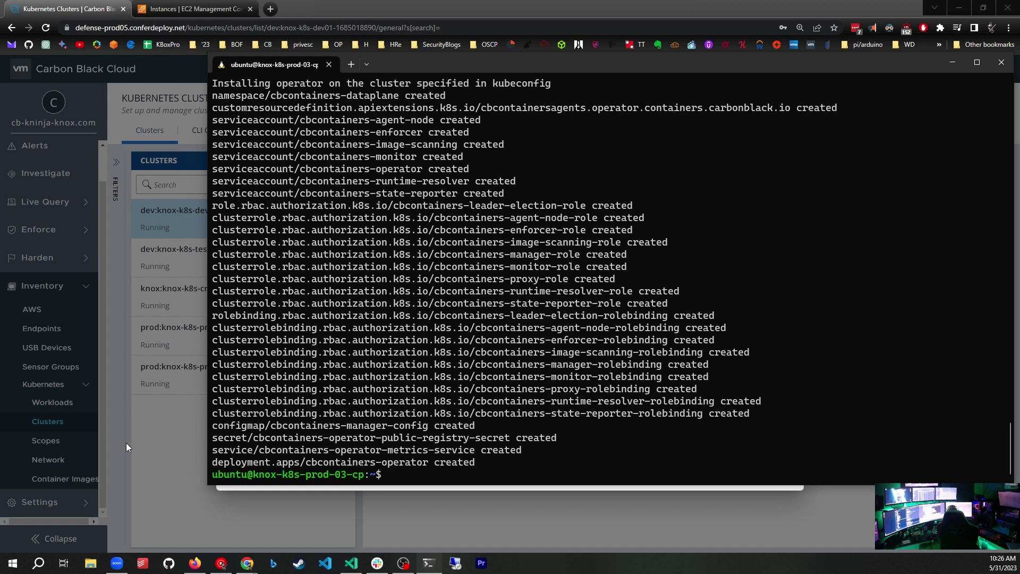
Copy the step 2 kubectl create secret command and run it on prod-03 to create cbcontainers-access-token
{"action": "left_click", "coordinate": [247, 563]}
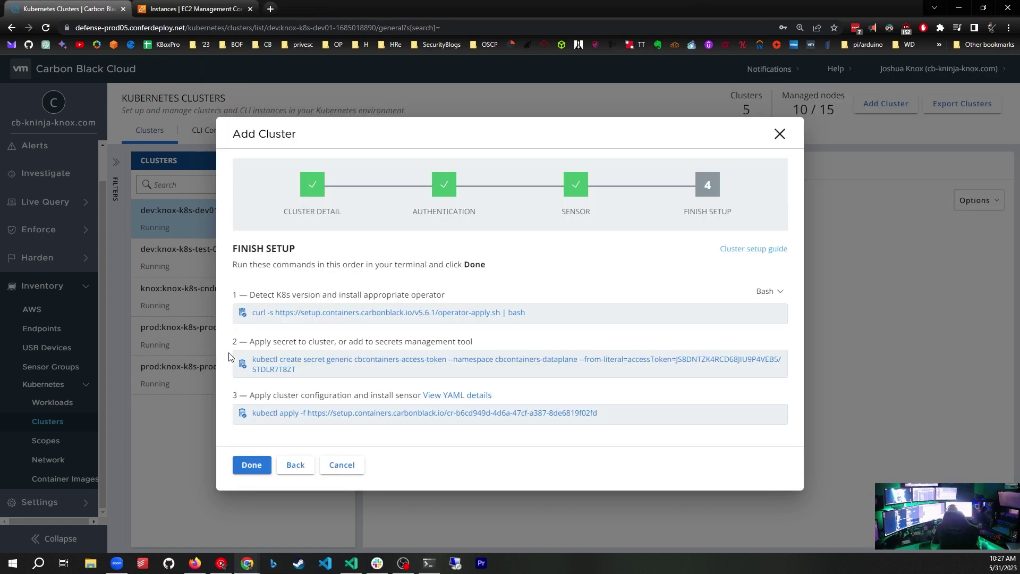
{"action": "left_click", "coordinate": [241, 366]}
{"action": "left_click", "coordinate": [243, 365]}
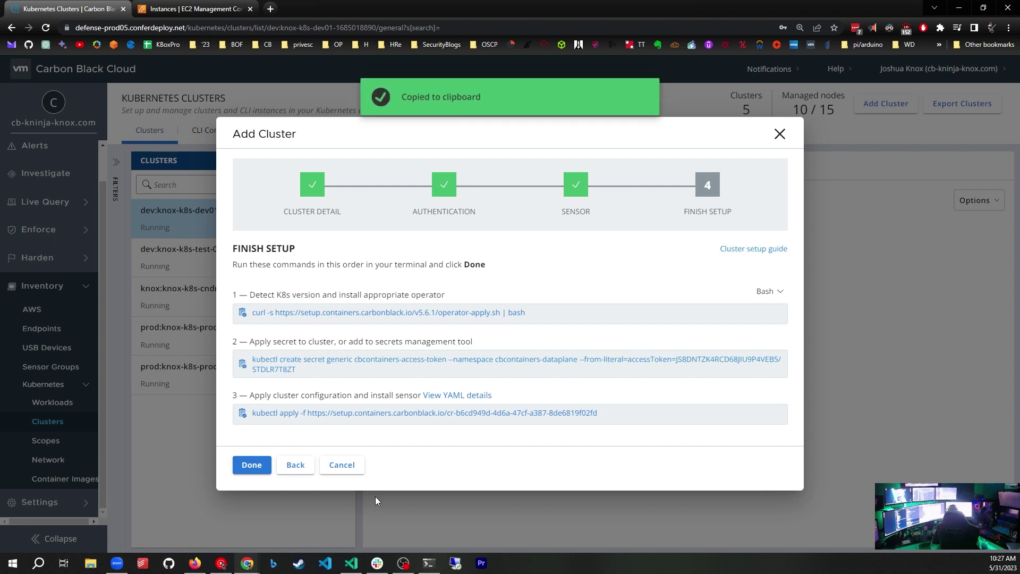
{"action": "left_click", "coordinate": [428, 565]}
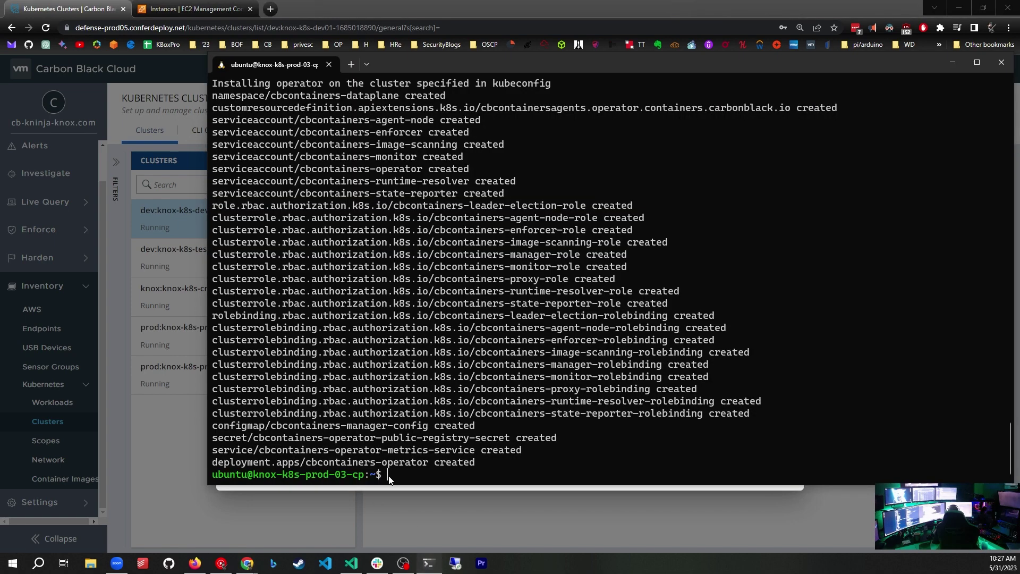
{"action": "key", "text": "ctrl+v"}
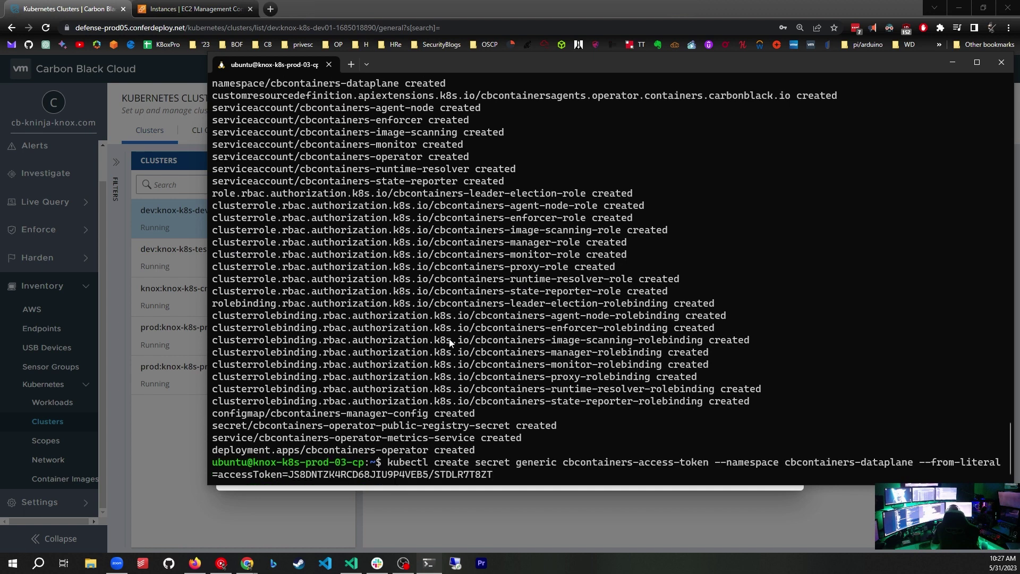
{"action": "key", "text": "Return"}
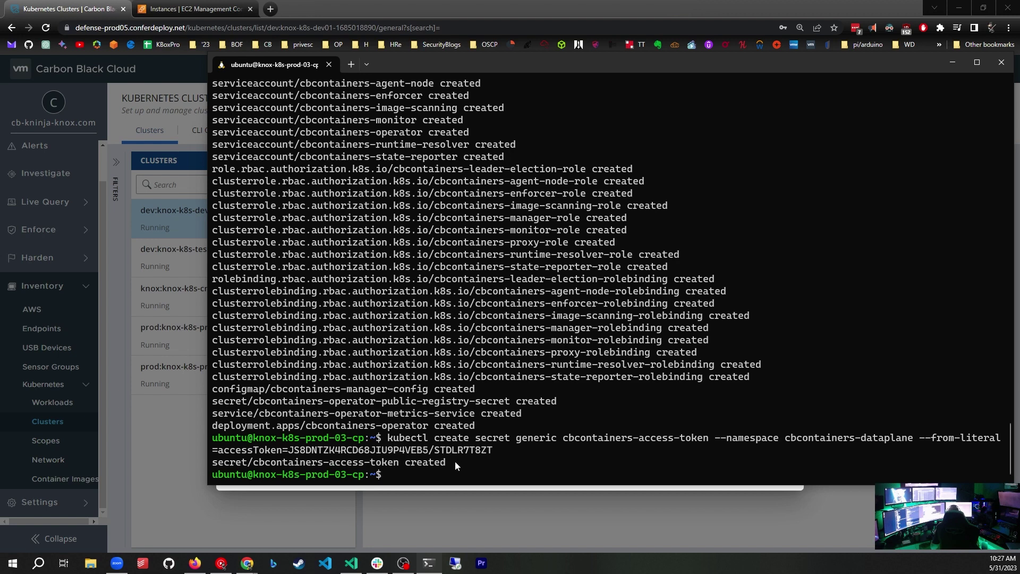
{"action": "left_click_drag", "start_coordinate": [455, 466], "coordinate": [242, 461]}
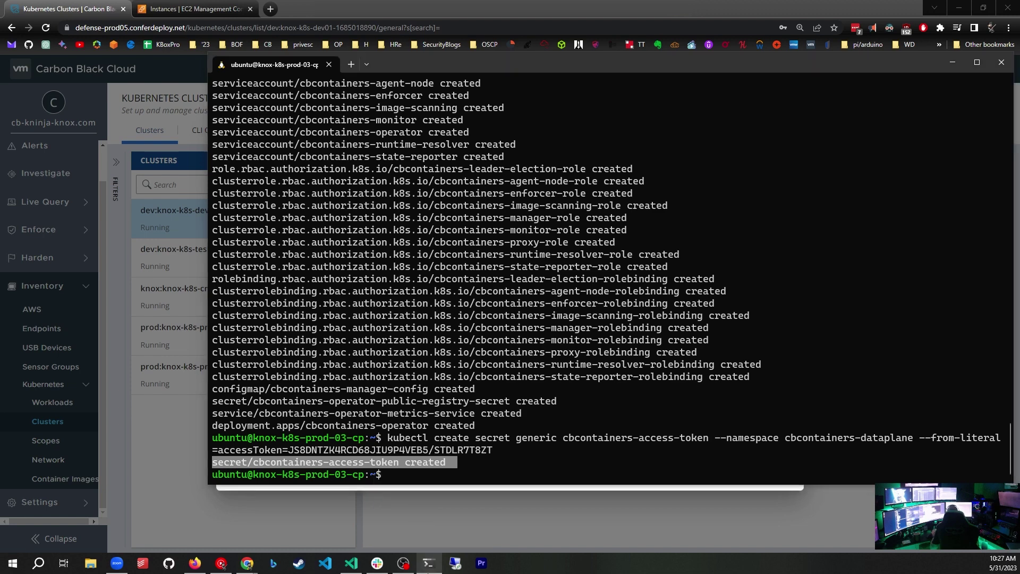
Copy step 3's kubectl apply -f command and run it on prod-03, creating the cbcontainers-agent
{"action": "left_click", "coordinate": [428, 563]}
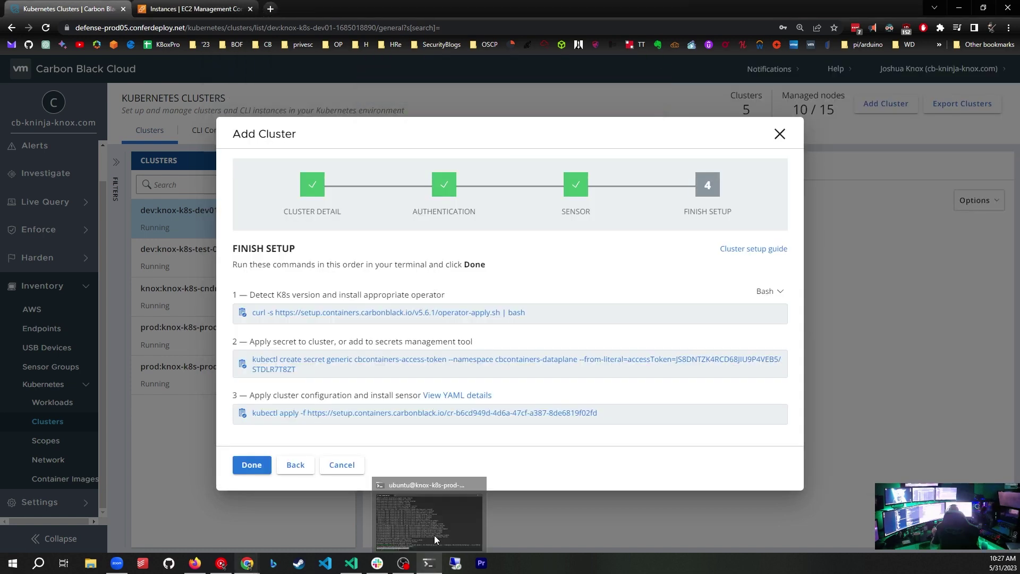
{"action": "left_click", "coordinate": [242, 417]}
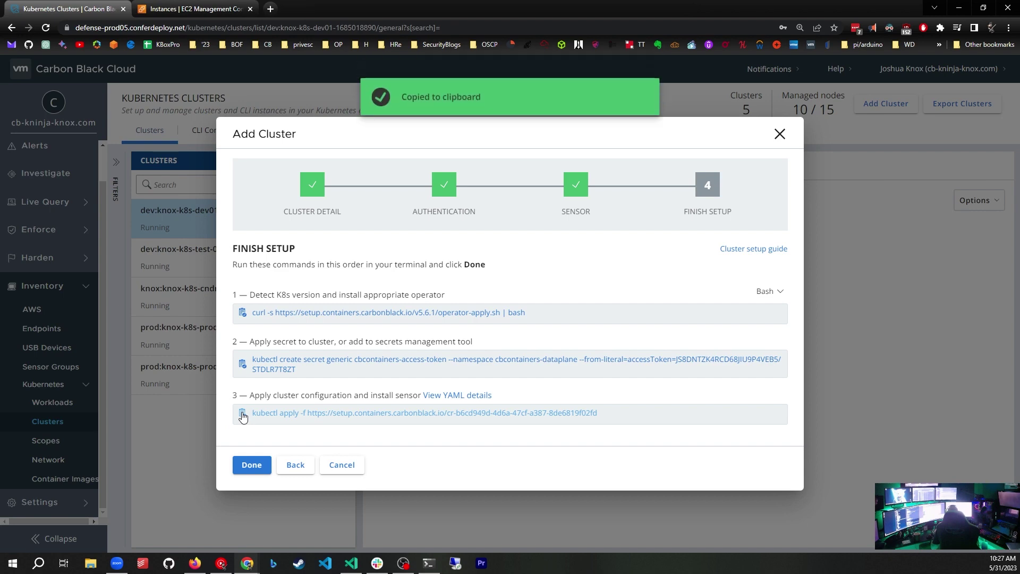
{"action": "left_click", "coordinate": [430, 564]}
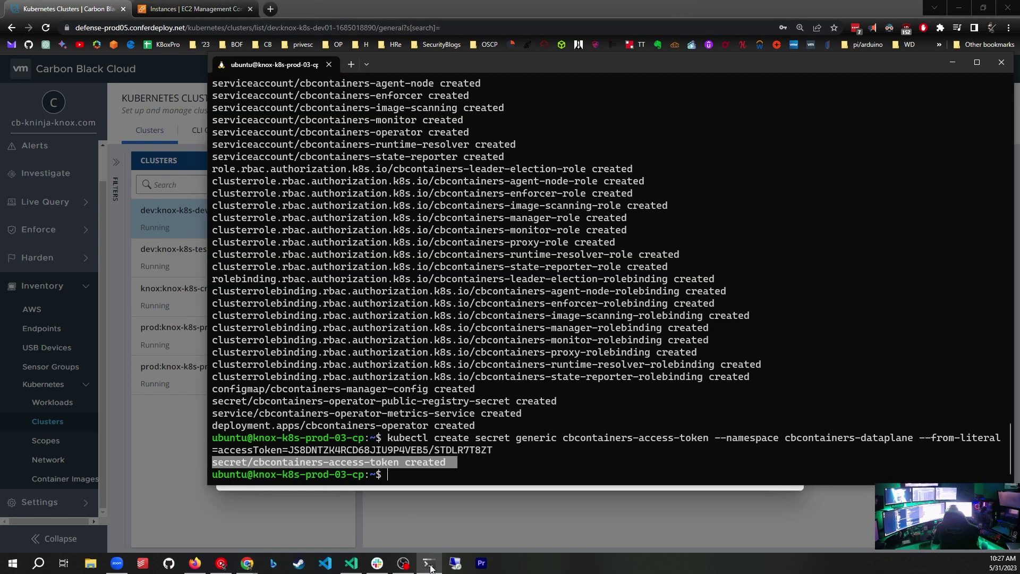
{"action": "left_click", "coordinate": [398, 469]}
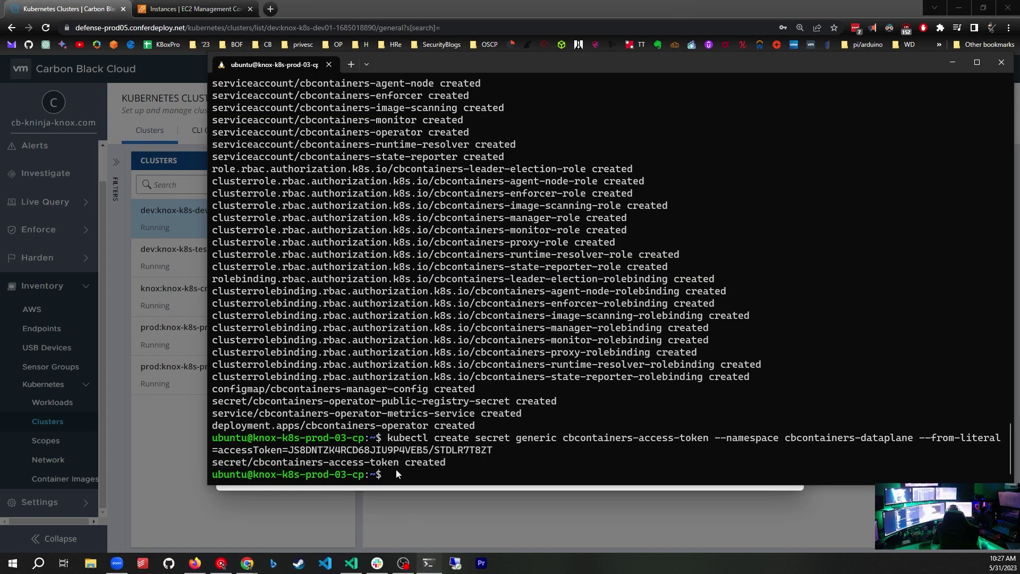
{"action": "key", "text": "ctrl+v"}
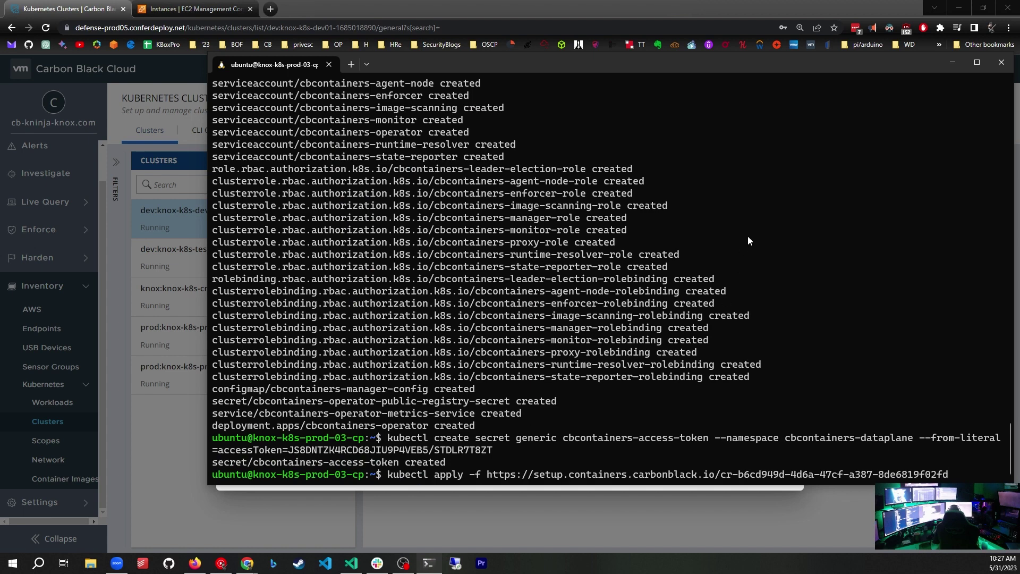
{"action": "key", "text": "Return"}
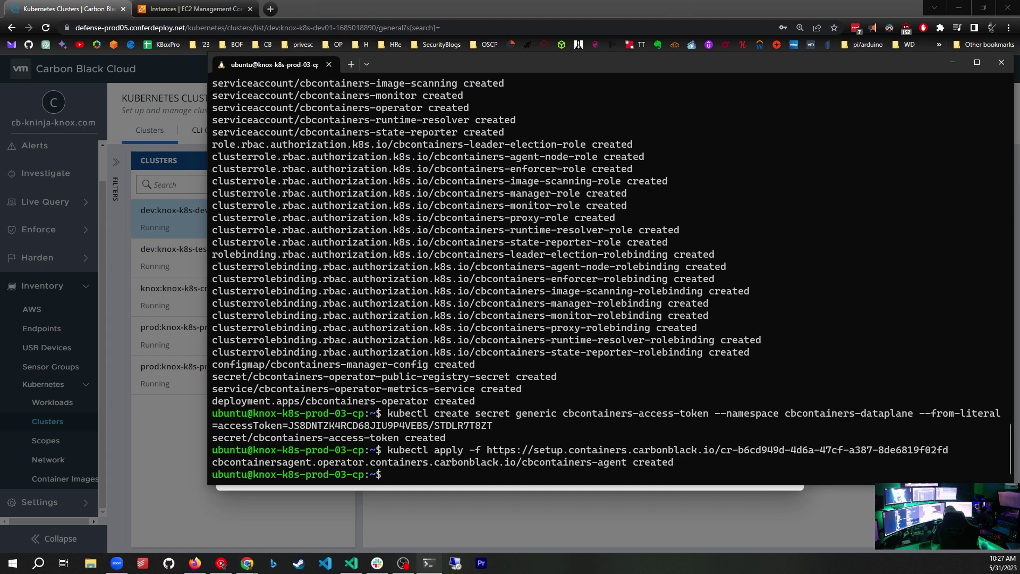
List pods in all namespaces and copy the cbcontainers-dataplane namespace name
{"action": "type", "text": "k get po -A"}
{"action": "key", "text": "Return"}
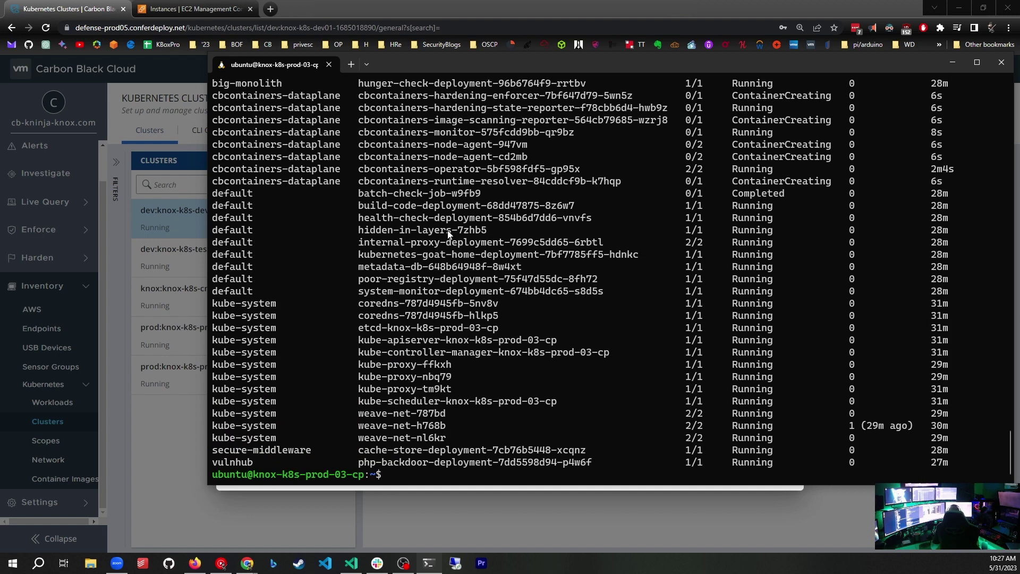
{"action": "scroll", "coordinate": [283, 213], "scroll_direction": "up", "scroll_amount": 2}
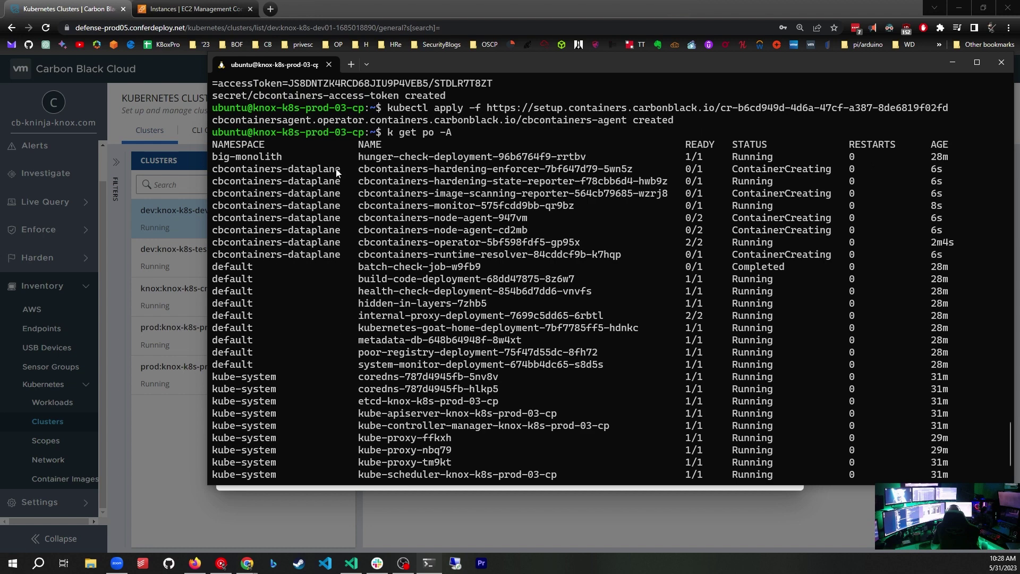
{"action": "left_click_drag", "start_coordinate": [340, 168], "coordinate": [188, 173]}
{"action": "right_click", "coordinate": [253, 167]}
{"action": "scroll", "coordinate": [363, 210], "scroll_direction": "down", "scroll_amount": 2}
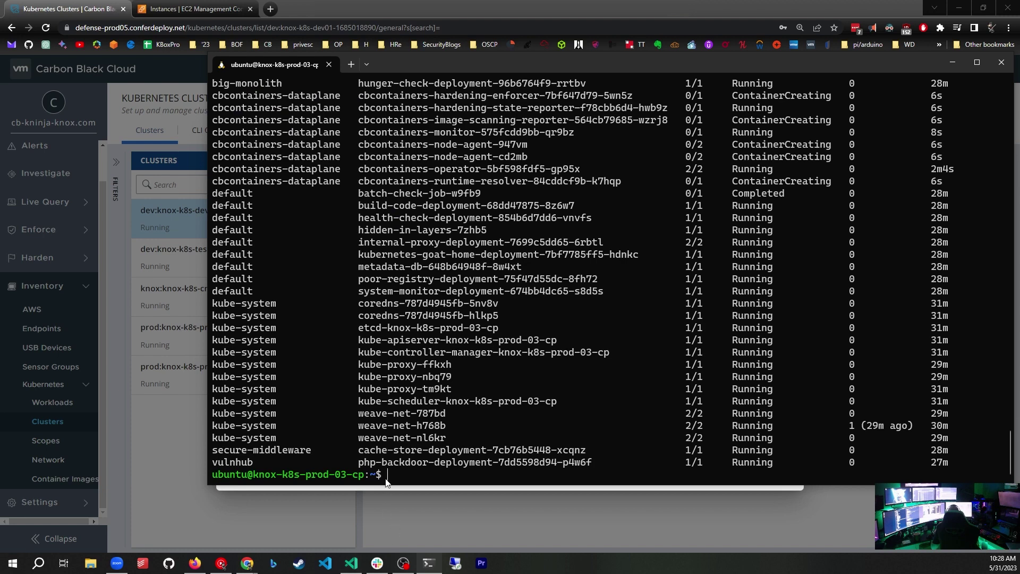
List the pods in cbcontainers-dataplane with k -n, then re-run it to check progress
{"action": "type", "text": "k -n"}
{"action": "key", "text": "ctrl+v"}
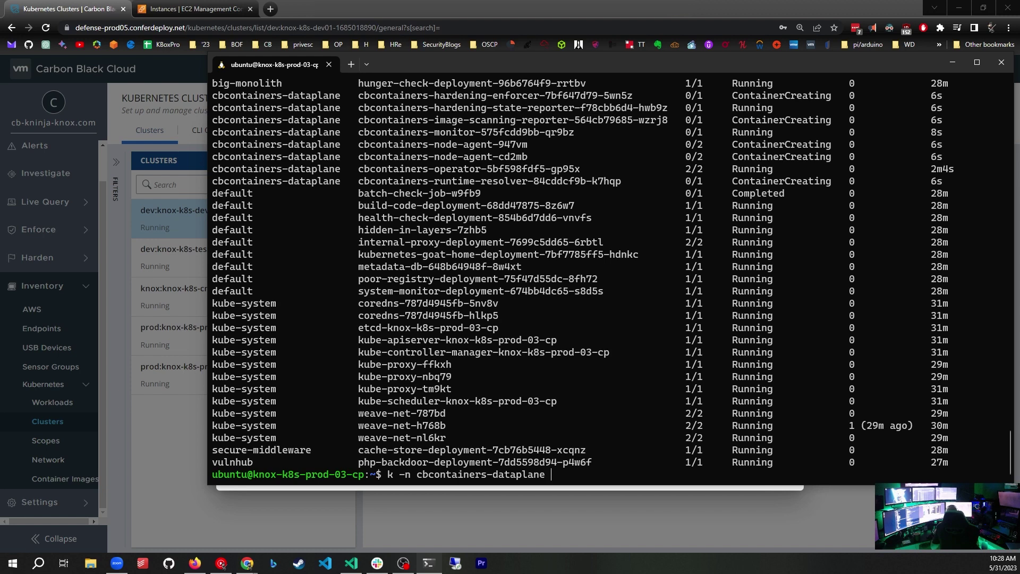
{"action": "type", "text": "get po"}
{"action": "key", "text": "Return"}
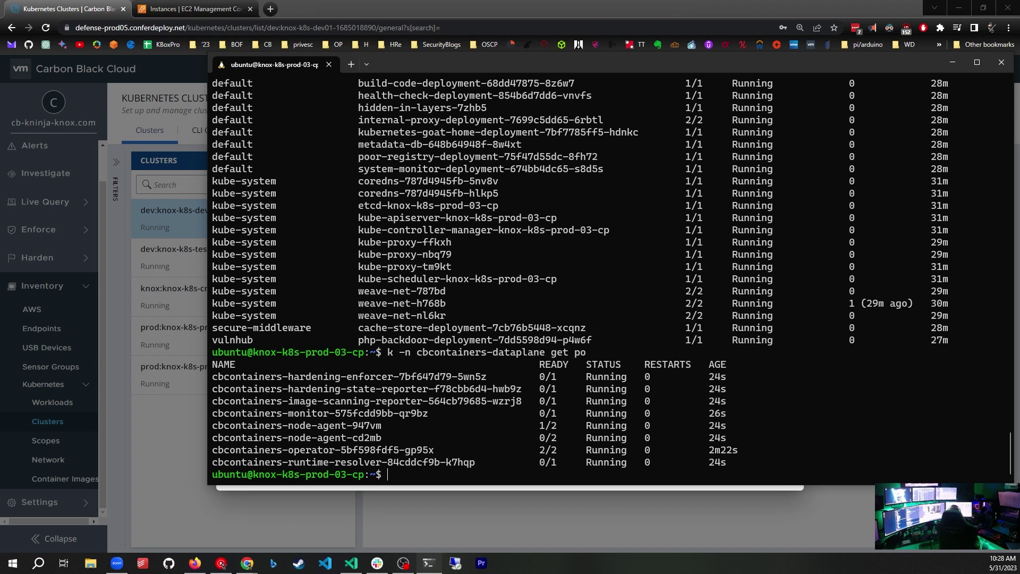
{"action": "key", "text": "Up"}
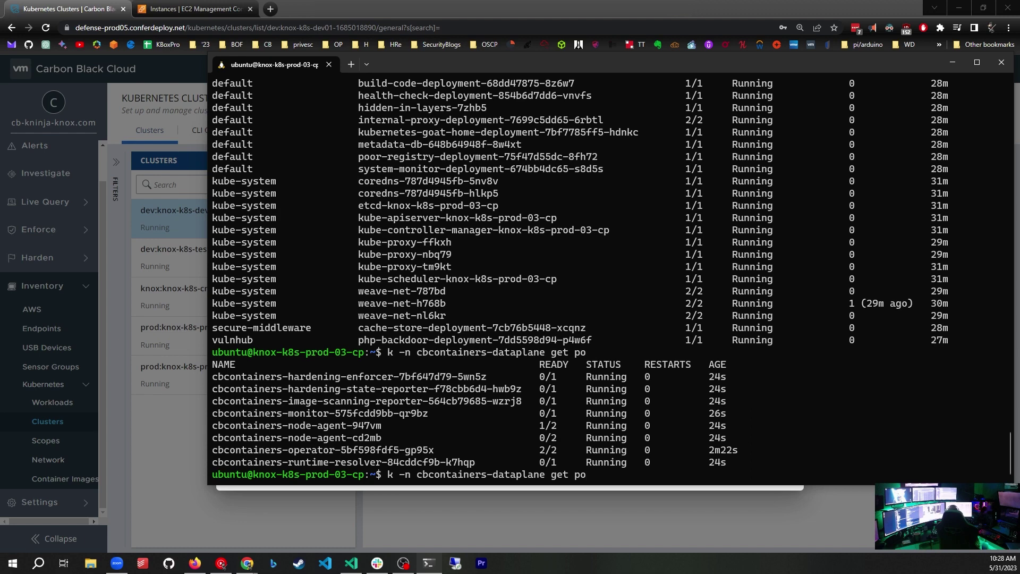
{"action": "key", "text": "Return"}
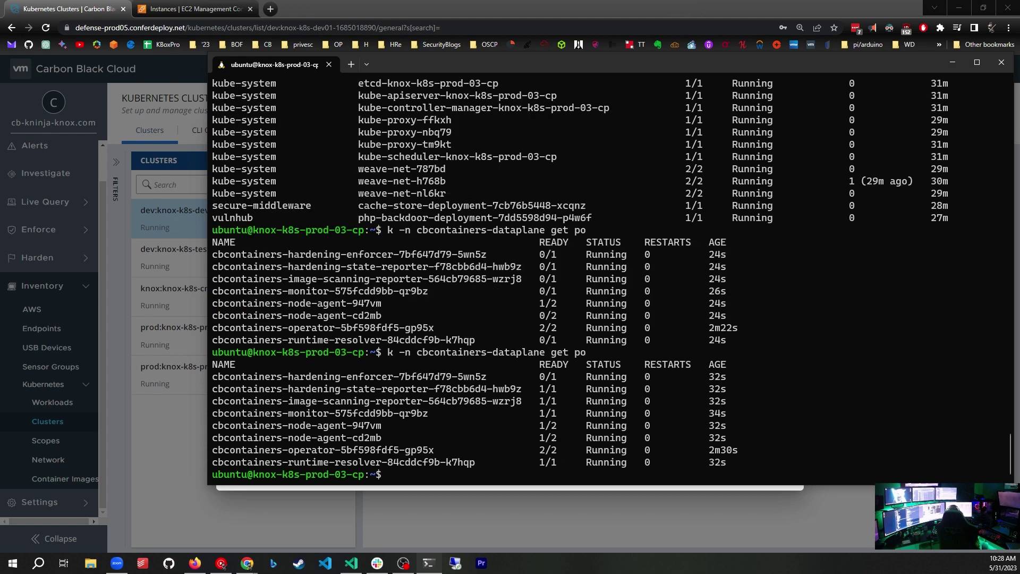
Recall the pod listing and start rewriting it as a watch kubectl command
{"action": "key", "text": "Up"}
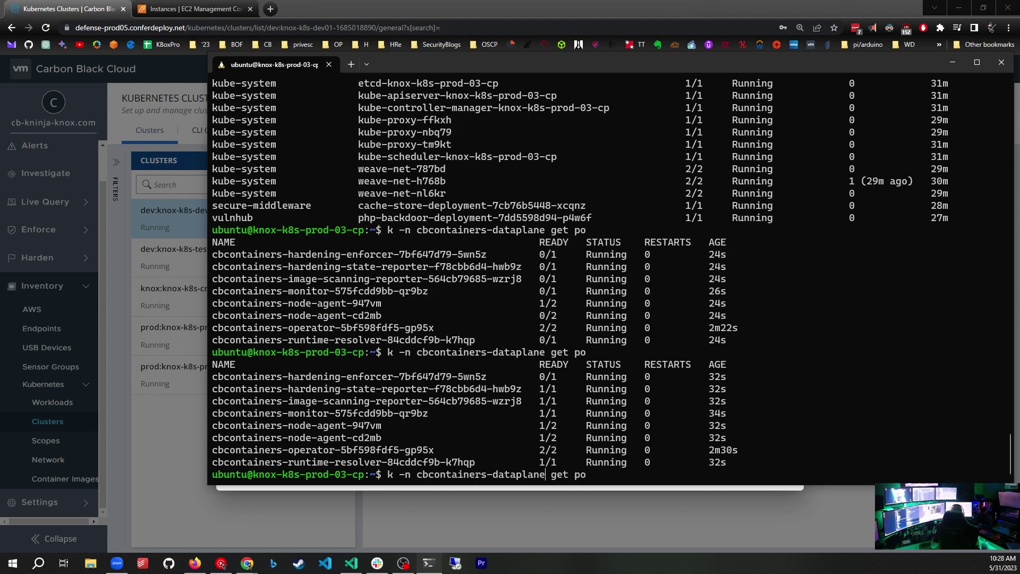
{"action": "key", "text": "BackSpace"}
{"action": "type", "text": "watch "}
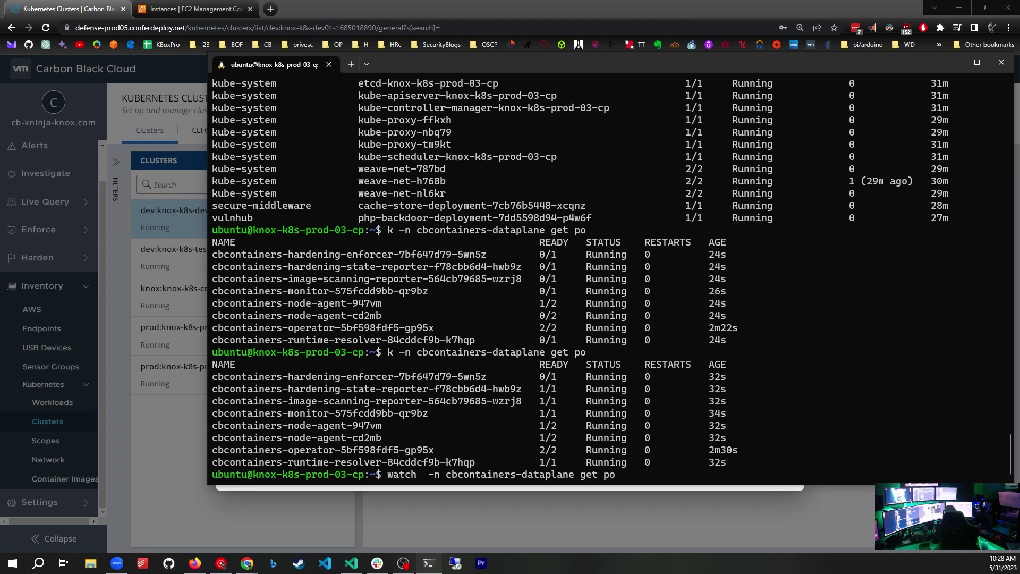
{"action": "type", "text": "kubectl"}
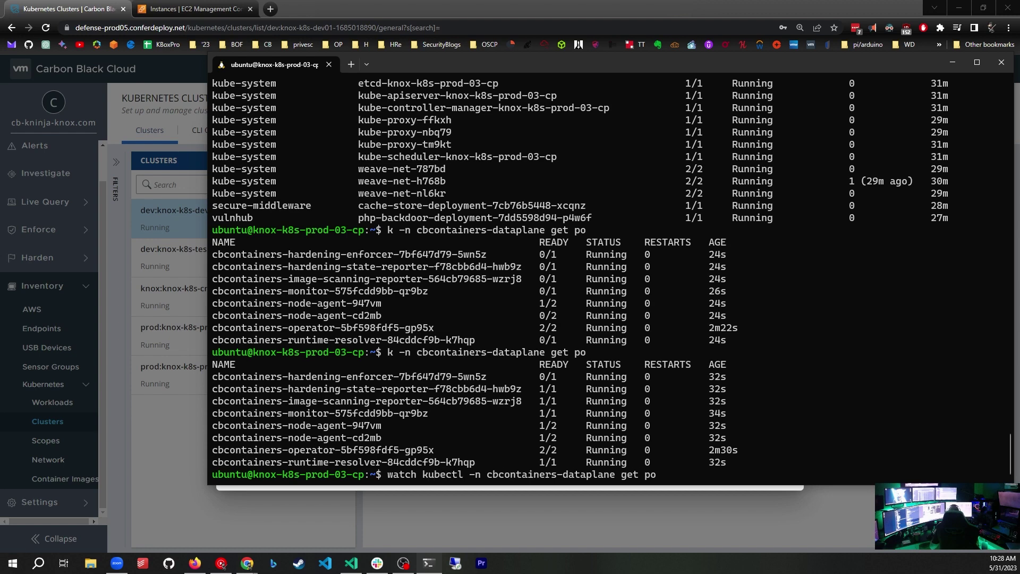
Run watch kubectl -n cbcontainers-dataplane get po for a 2-second live pod listing
{"action": "key", "text": "Return"}
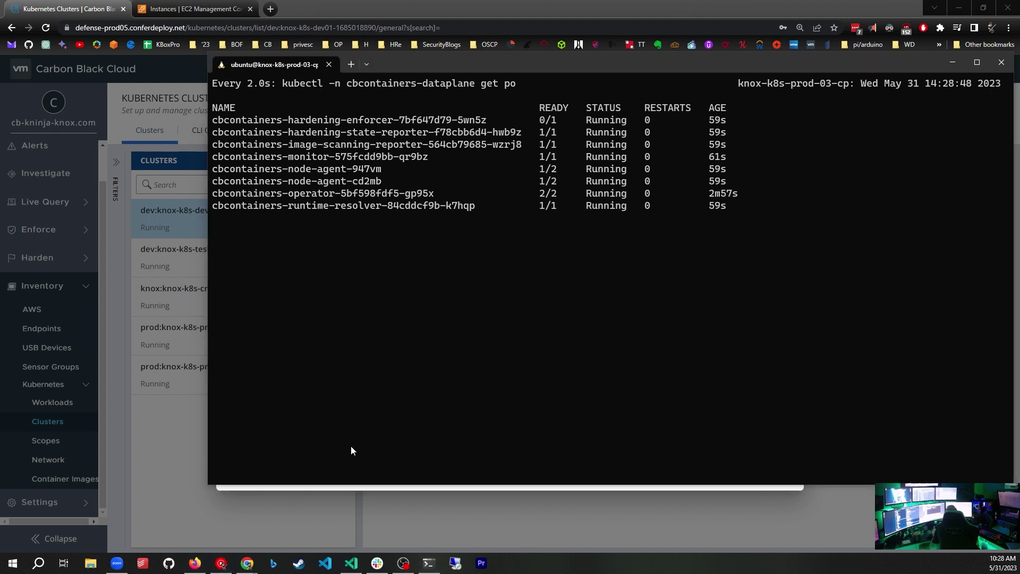
Back in Chrome, complete the Add Cluster Finish Setup step so prod-03 is listed
{"action": "key", "text": "alt+Tab"}
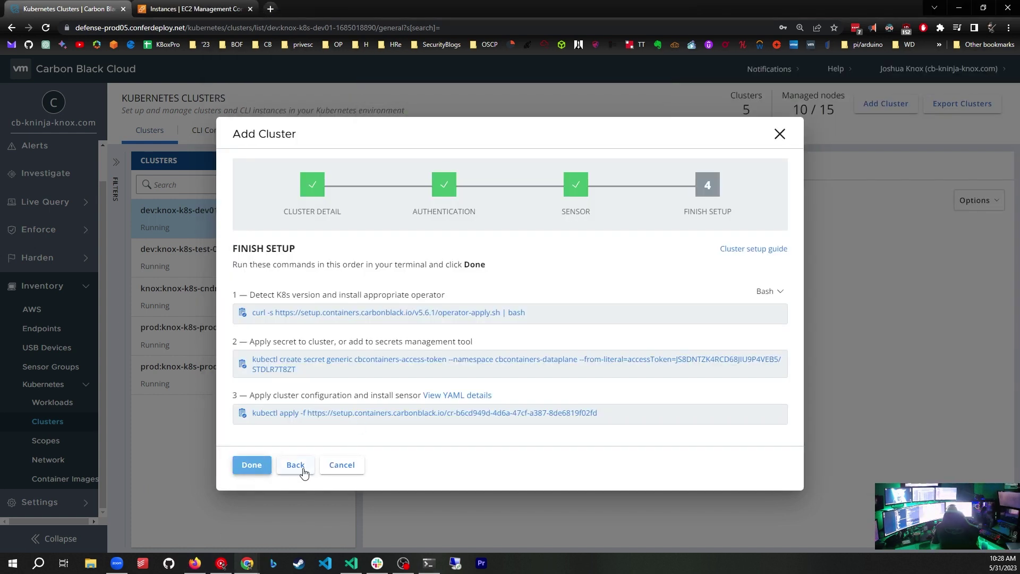
{"action": "left_click", "coordinate": [250, 471]}
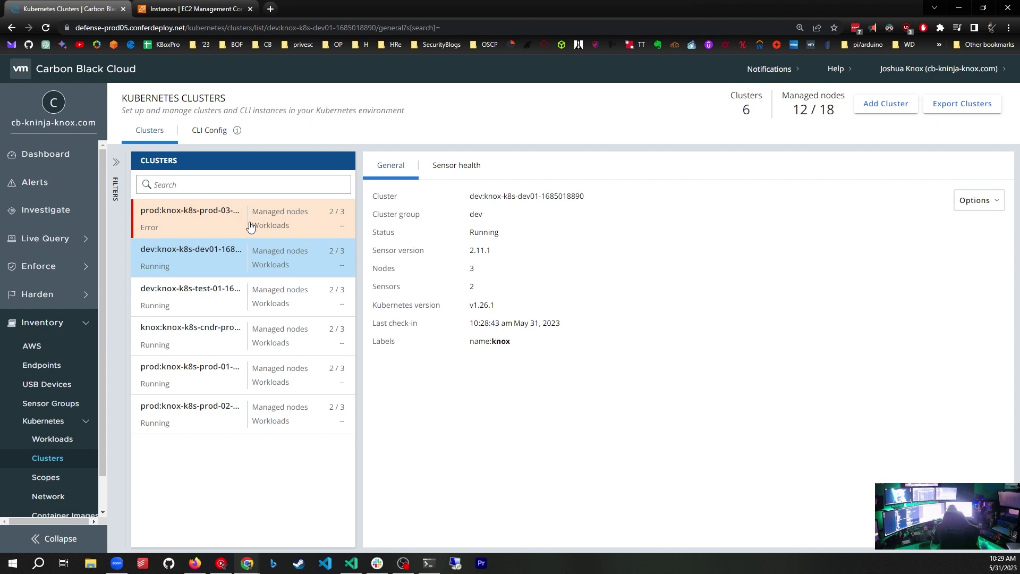
Open prod:knox-k8s-prod-03's Sensor health tab and briefly expand the cbcontainers-node-agent entry
{"action": "left_click", "coordinate": [213, 222]}
{"action": "left_click", "coordinate": [443, 169]}
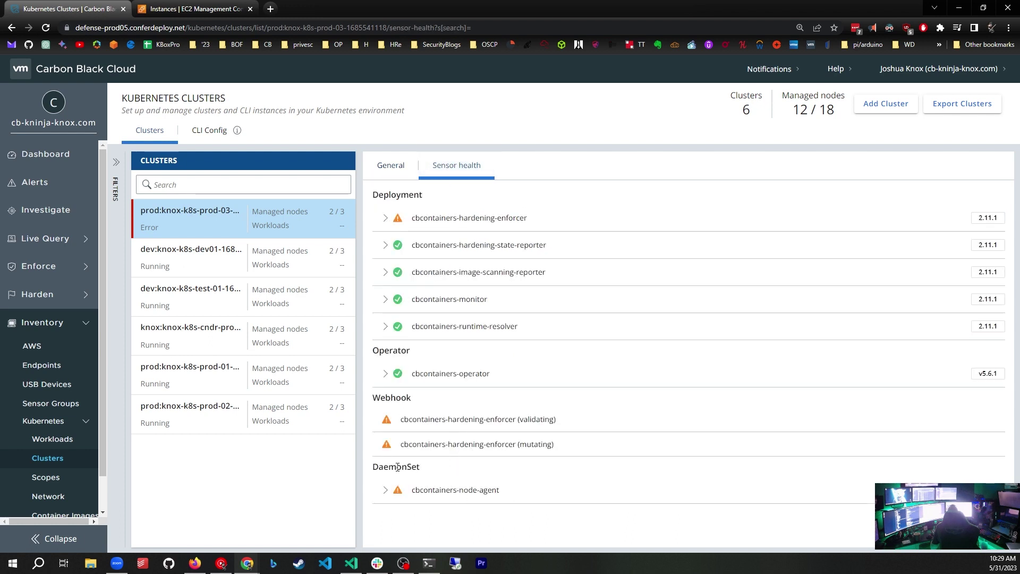
{"action": "left_click", "coordinate": [386, 490]}
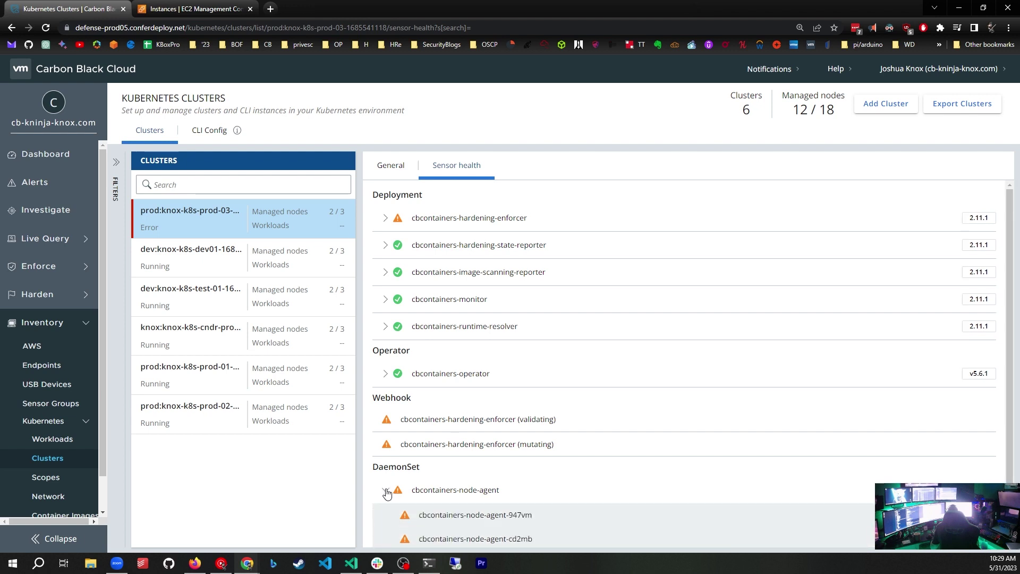
{"action": "left_click", "coordinate": [386, 490]}
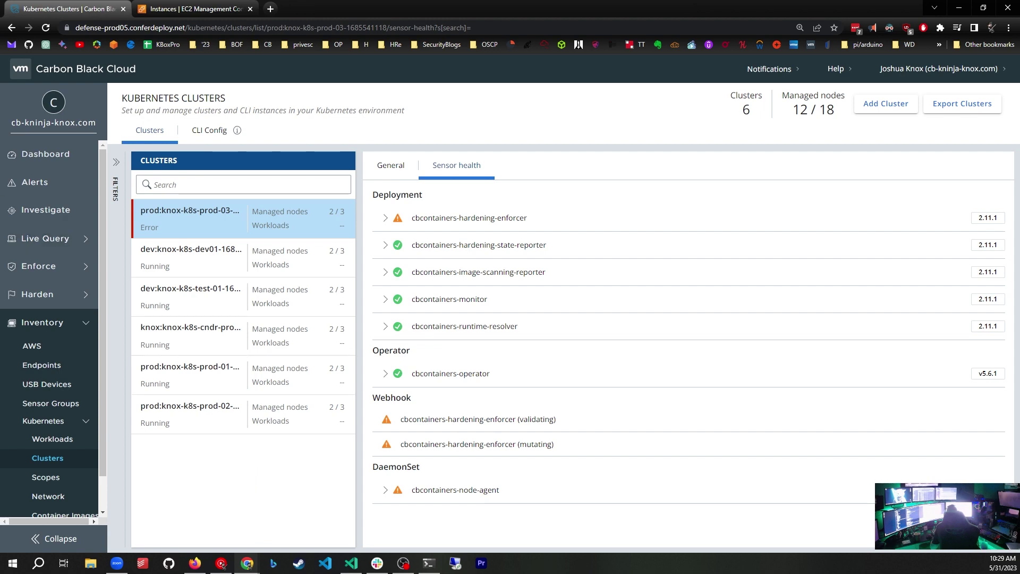
Reload the page so prod-03 shows Running with all sensor health checks healthy
{"action": "left_click", "coordinate": [45, 27]}
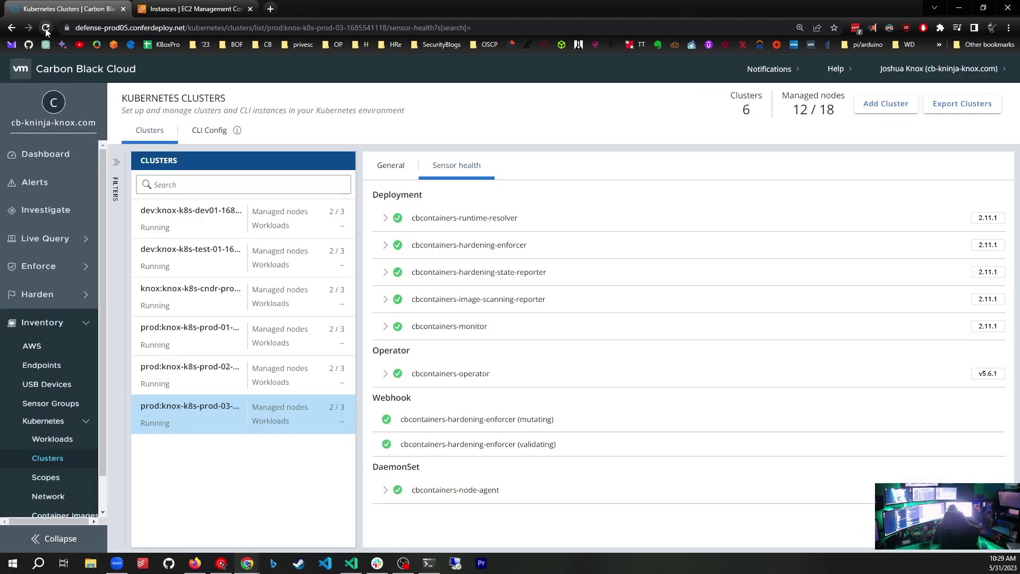